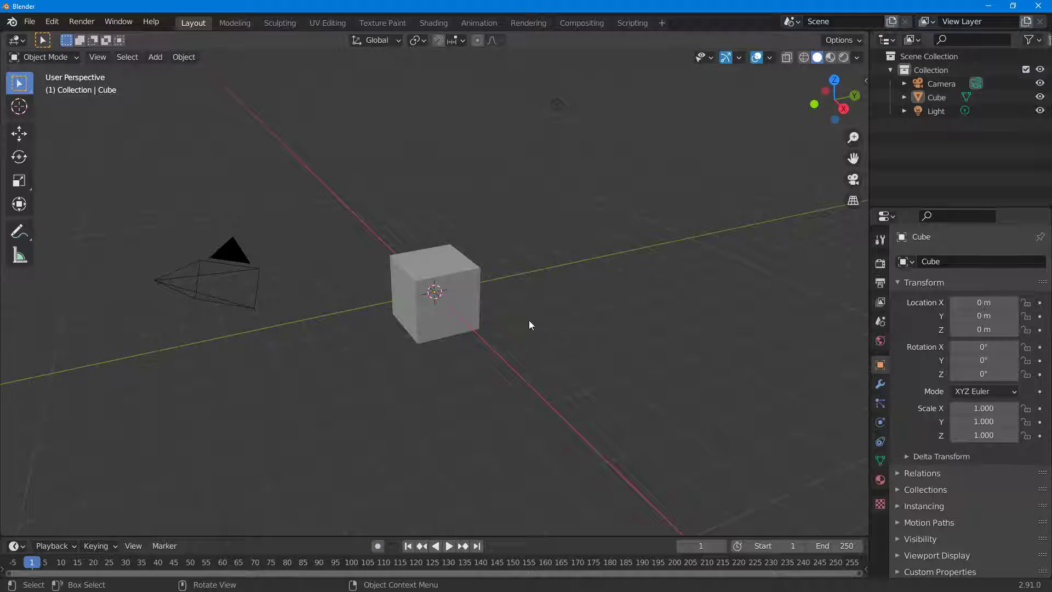
Delete the default cube and add a UV Sphere at the origin
click(463, 281)
key(Delete)
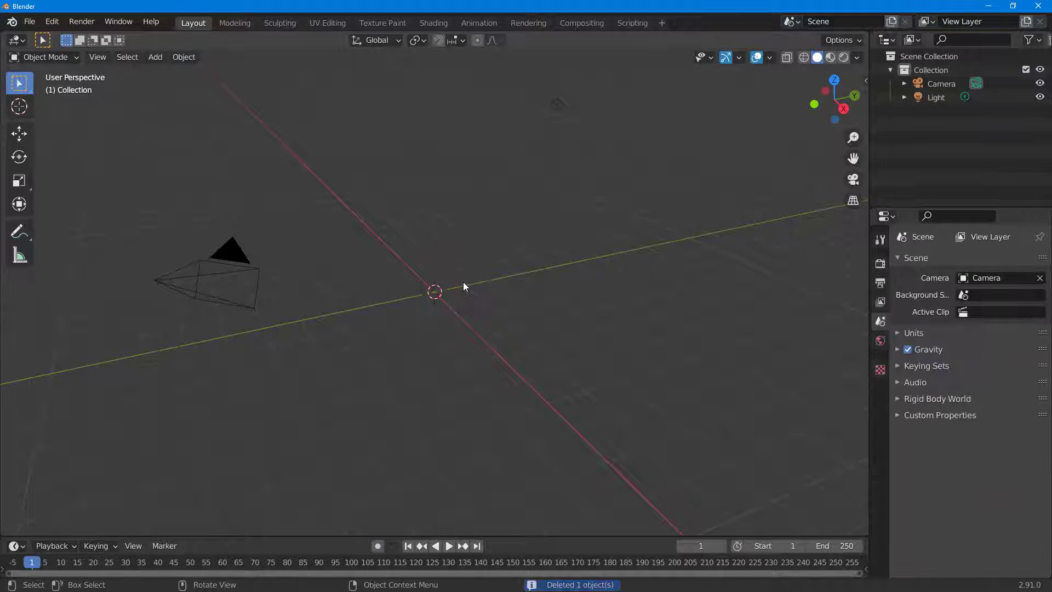
key(shift+a)
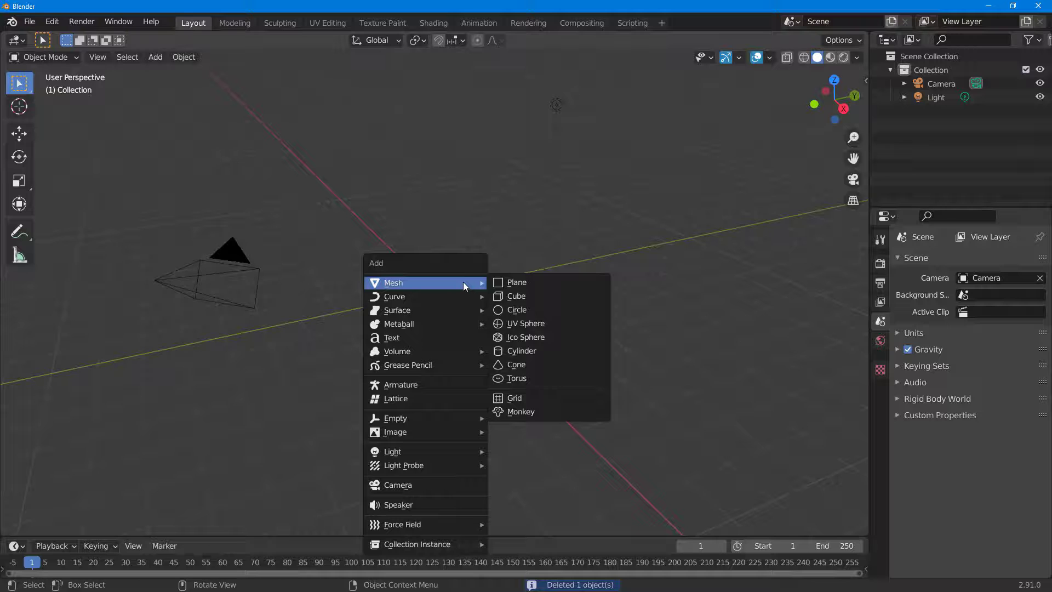
click(564, 325)
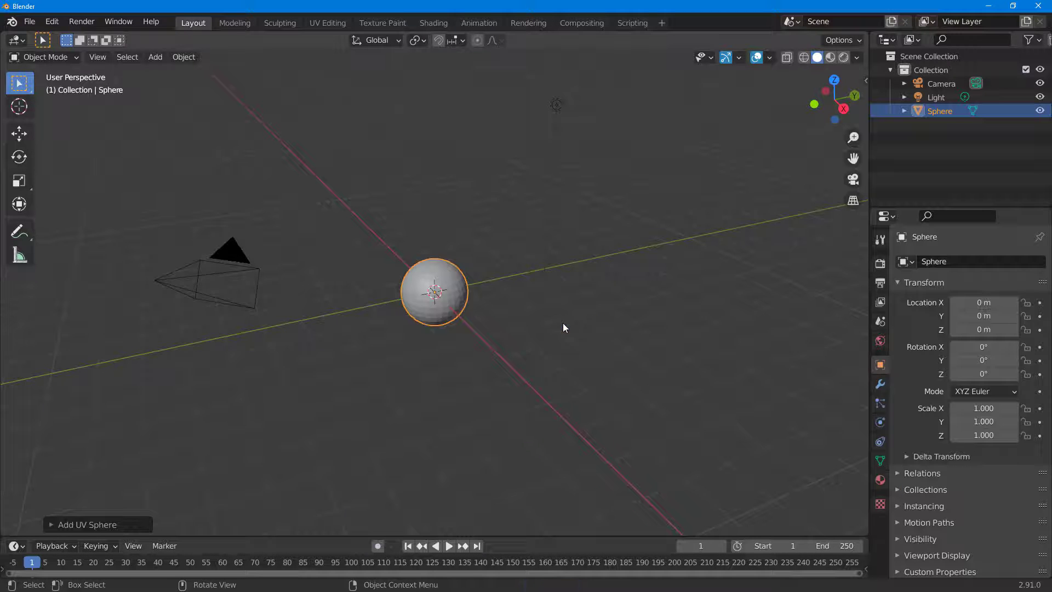
Apply Shade Smooth to the UV Sphere
click(174, 57)
mouse_move(255, 282)
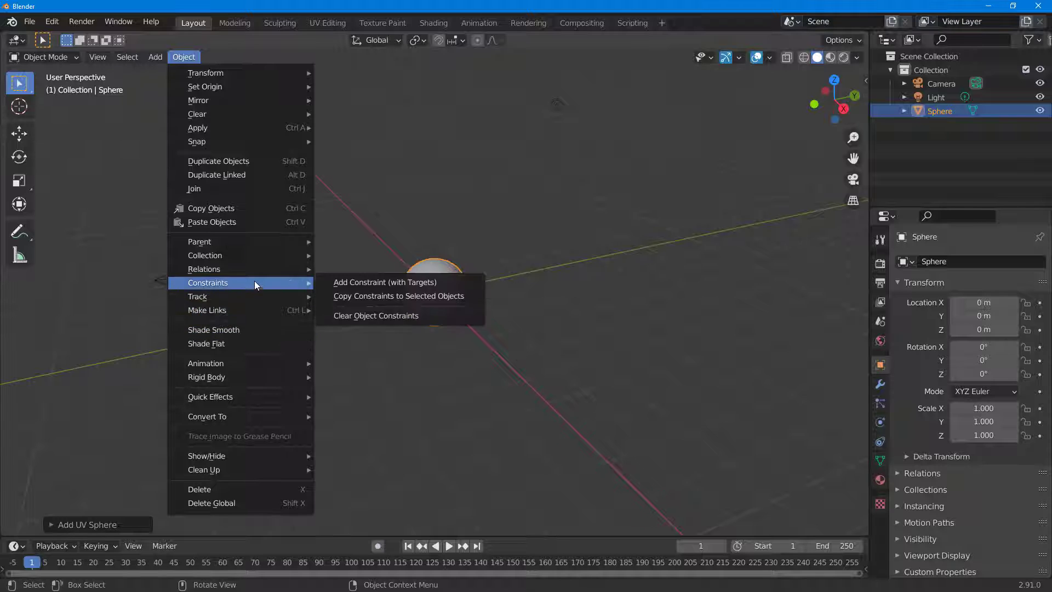
click(241, 329)
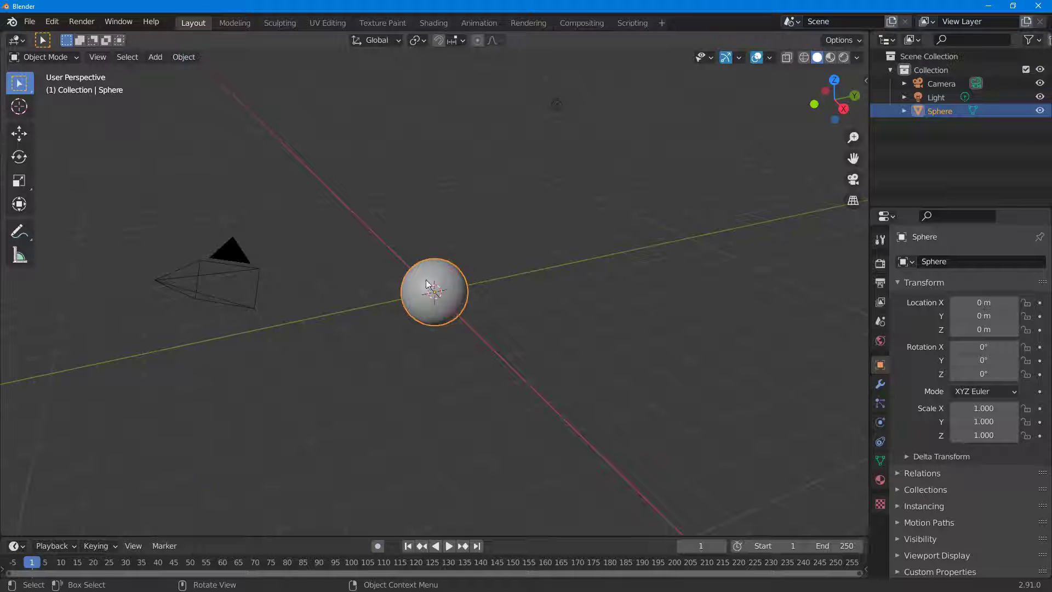
Raise the sphere along Z to 1.4376 m and deselect it
click(29, 133)
drag(433, 220, 439, 189)
click(489, 350)
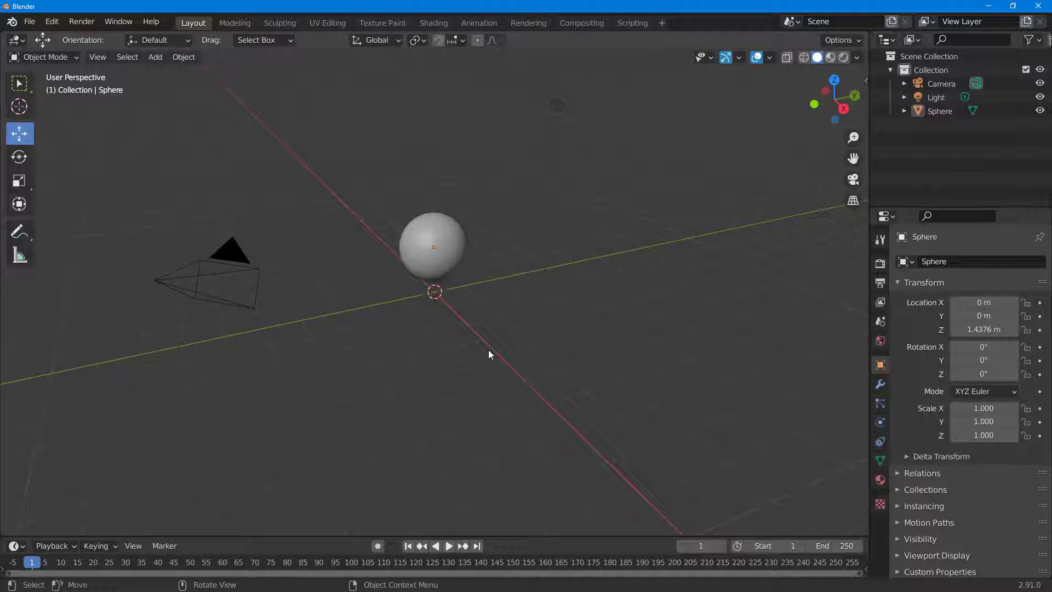
key(shift+a)
mouse_move(456, 310)
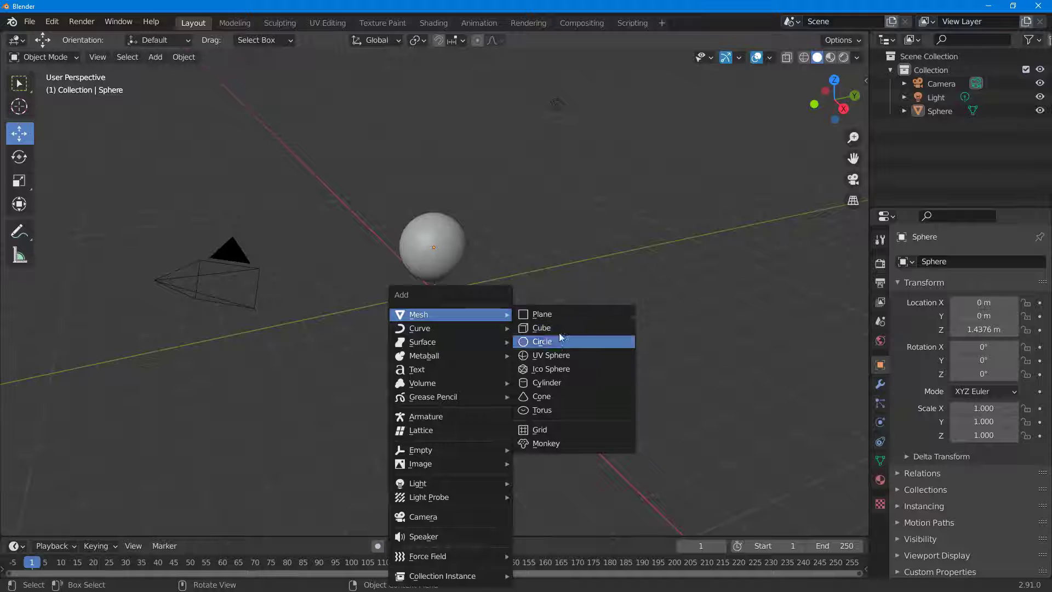
Add a plane beneath the sphere and scale it by 8
click(548, 314)
key(s)
key(8)
key(Return)
Switch the viewport to Rendered shading and zoom in on the sphere and plane
click(844, 57)
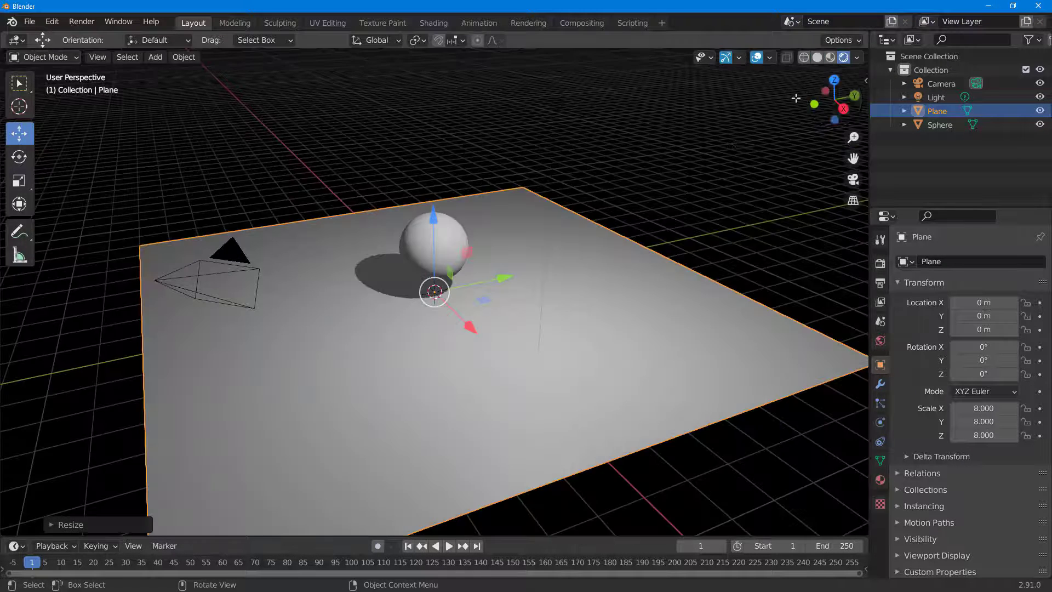
middle_drag(533, 238, 599, 246)
scroll(599, 246, up, 3)
scroll(600, 246, up, 1)
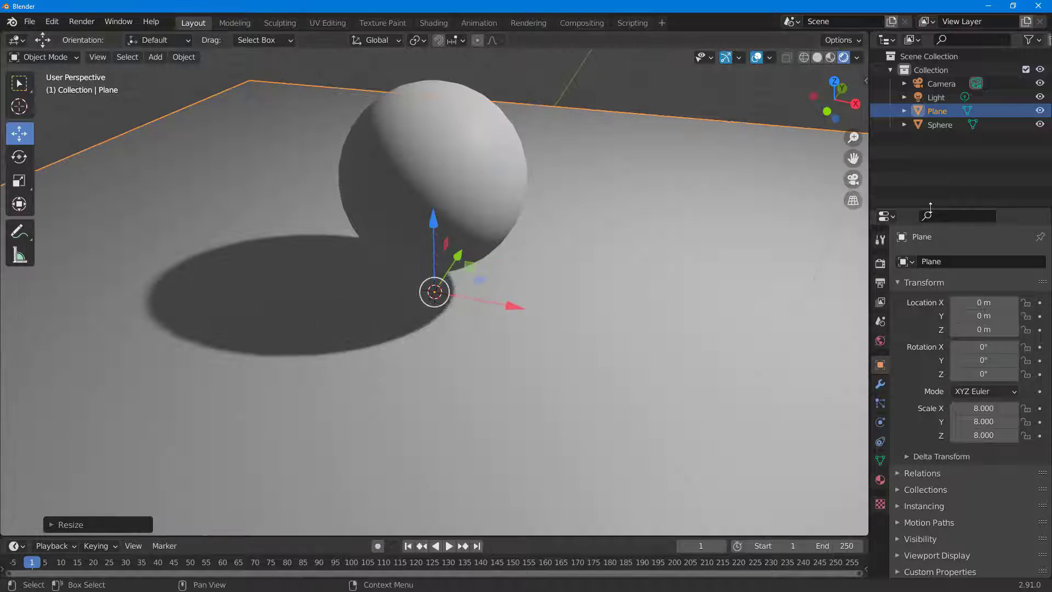
Enable Eevee Screen Space Reflections in Render Properties and expand its settings
click(880, 263)
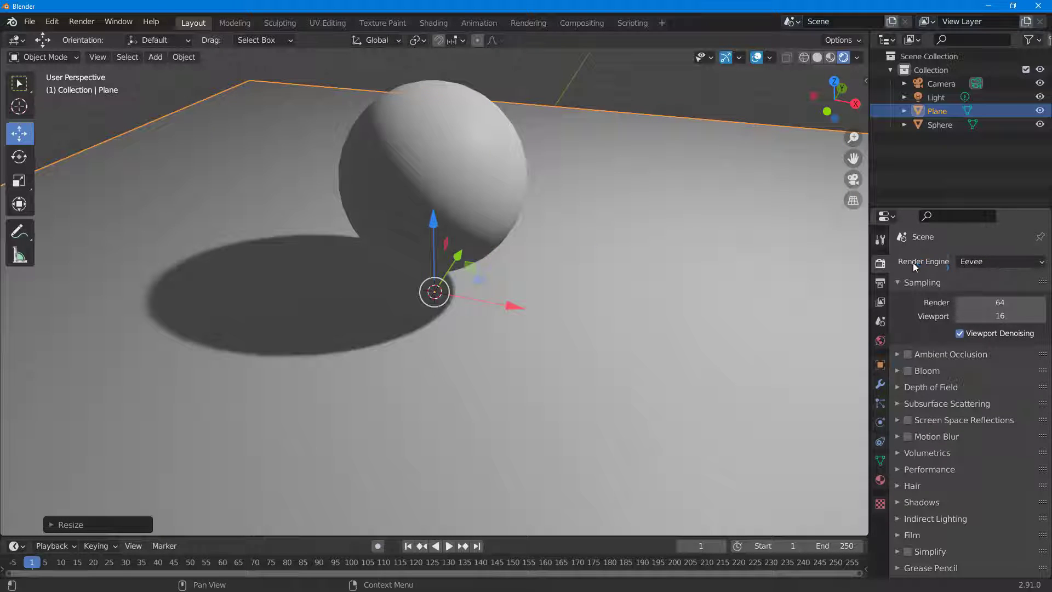
click(907, 420)
click(953, 423)
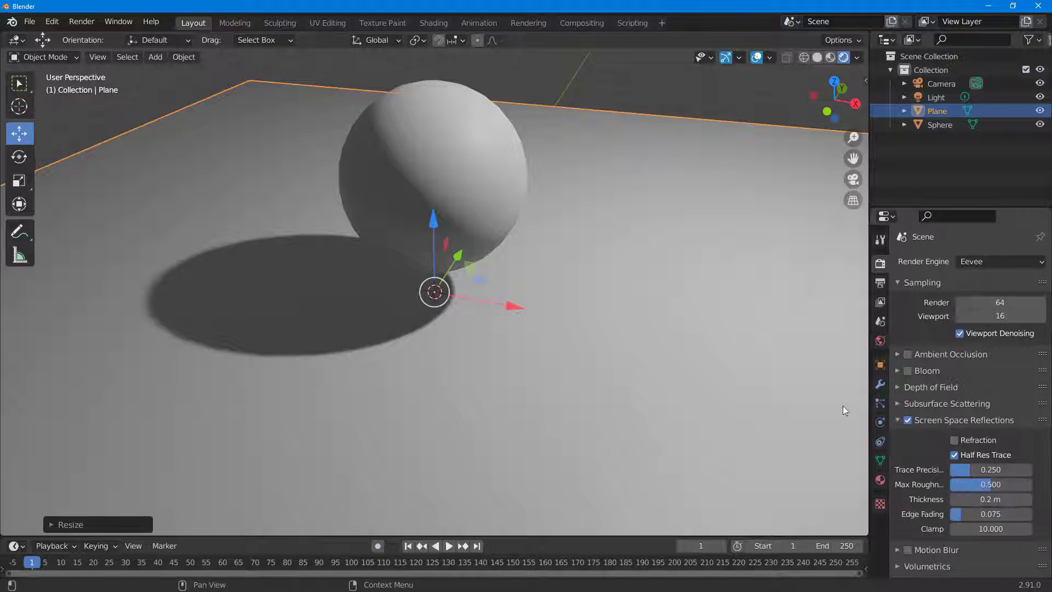
Give the plane a new material with Metallic set to 1
click(881, 481)
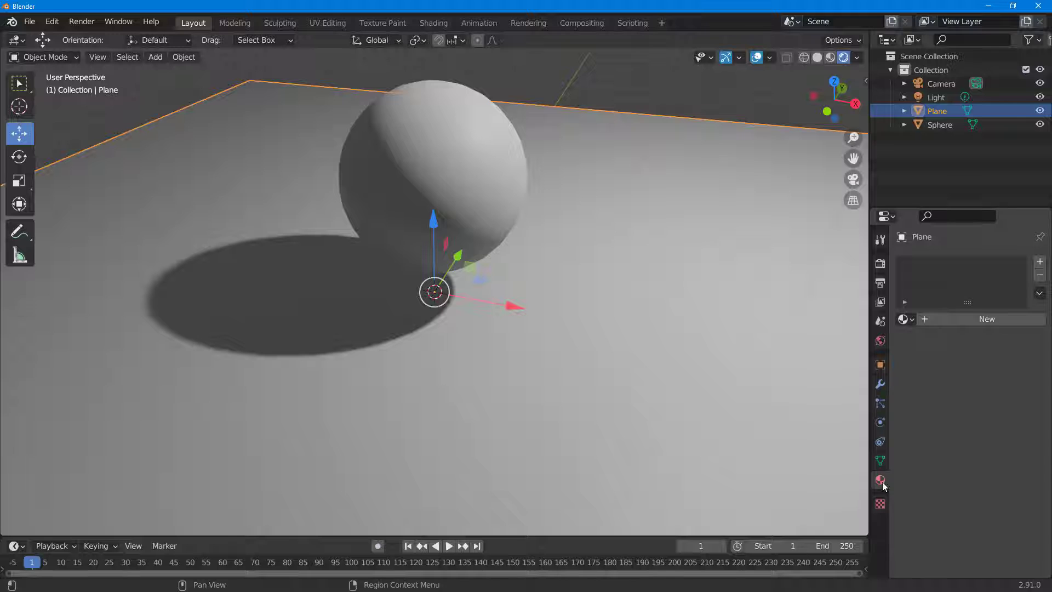
click(881, 502)
click(881, 480)
click(982, 317)
scroll(994, 485, down, 3)
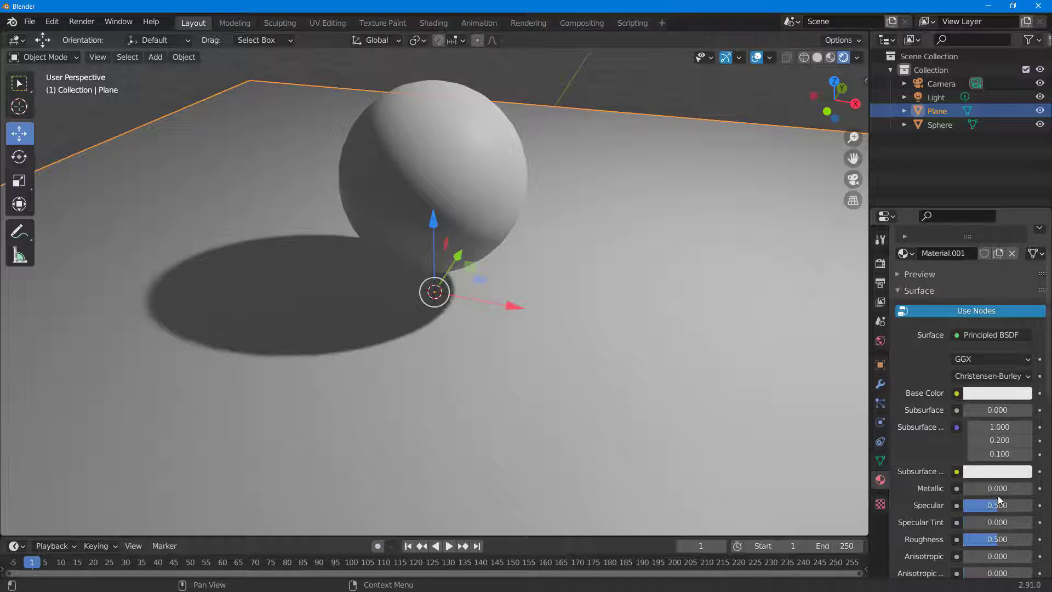
mouse_move(998, 489)
mouse_down()
mouse_move(1031, 489)
mouse_move(982, 489)
mouse_up()
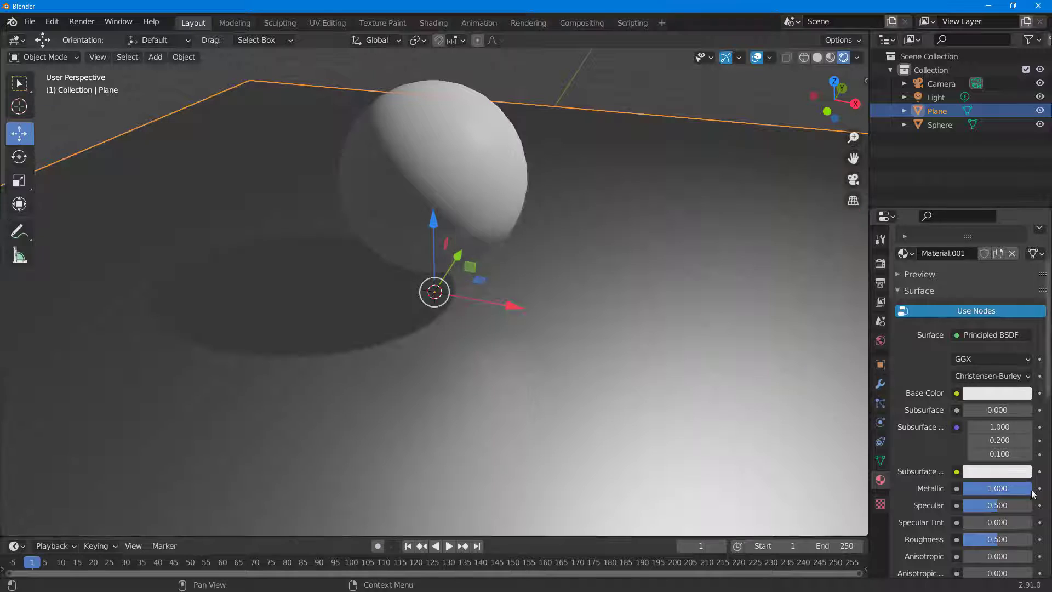
Give the sphere a new fully metallic material with a copper base color
click(486, 176)
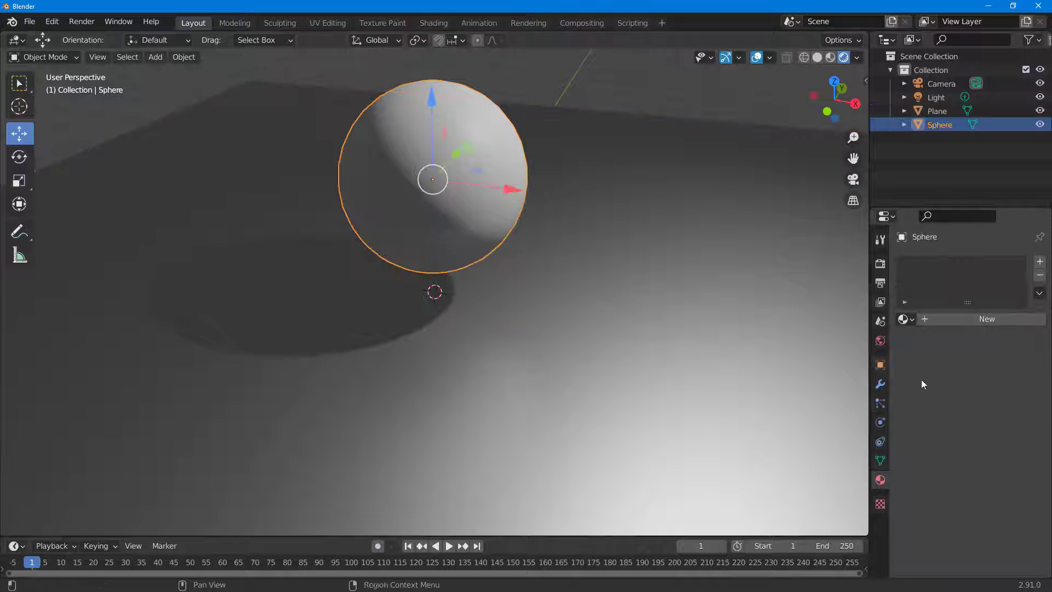
click(956, 320)
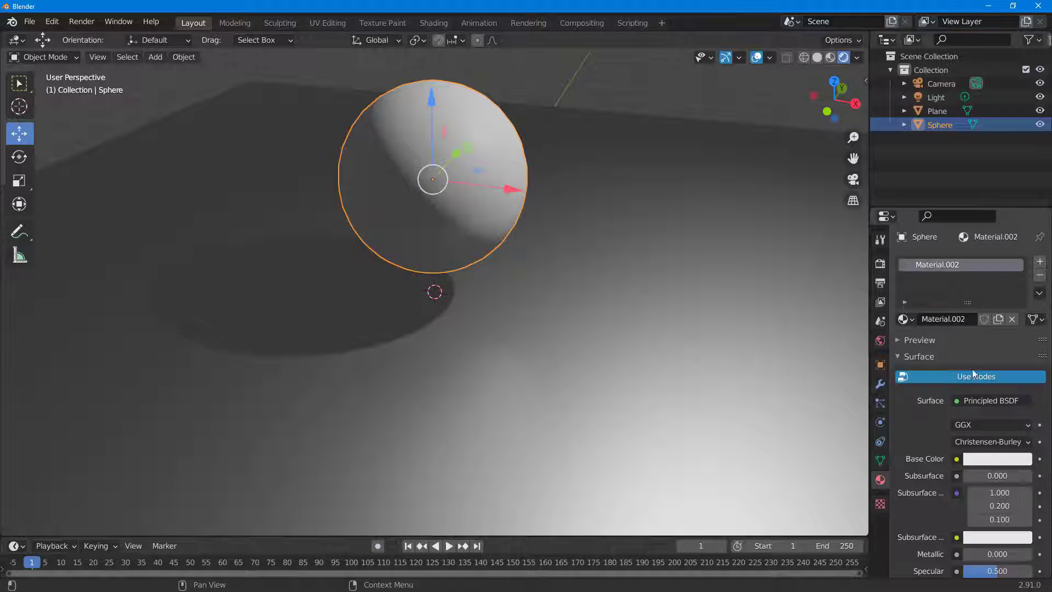
drag(1002, 554, 1031, 558)
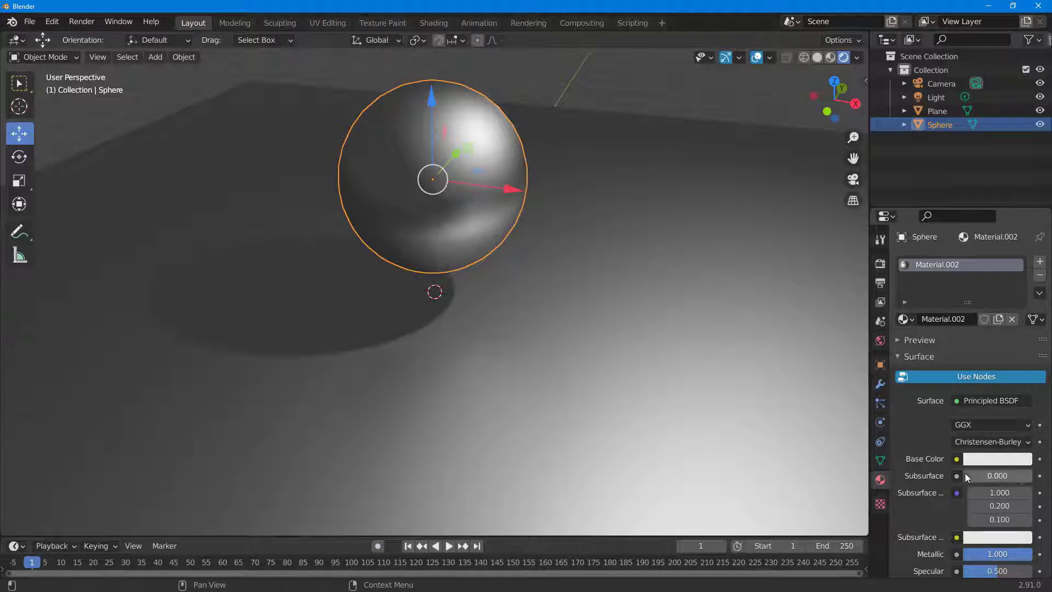
click(983, 459)
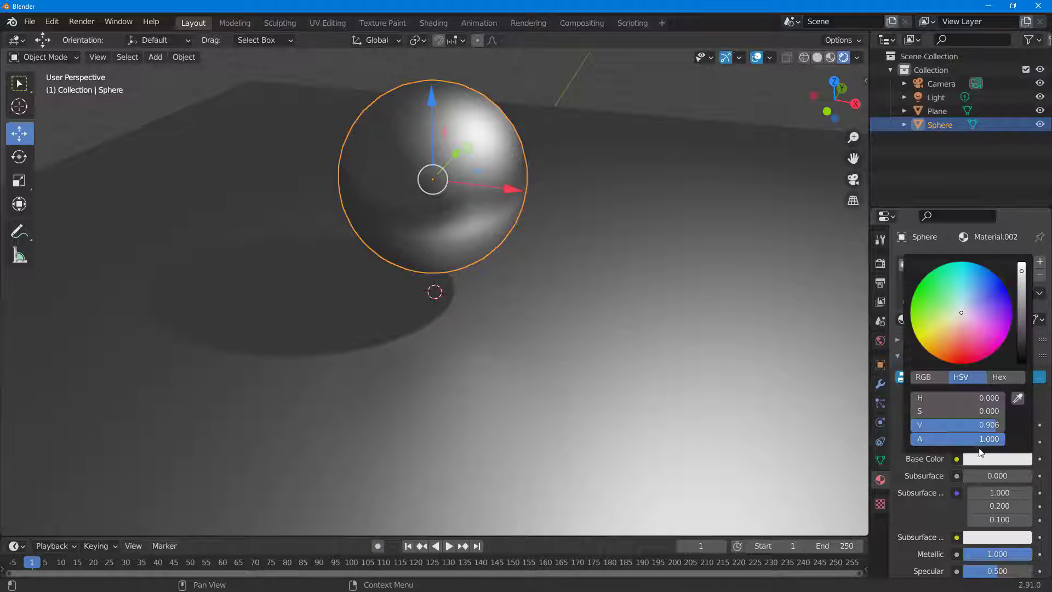
click(964, 321)
click(603, 331)
mouse_move(603, 331)
middle_down()
mouse_move(657, 332)
mouse_move(465, 337)
mouse_move(553, 327)
mouse_move(537, 388)
mouse_move(483, 342)
mouse_move(448, 434)
mouse_move(590, 406)
mouse_move(618, 341)
middle_up()
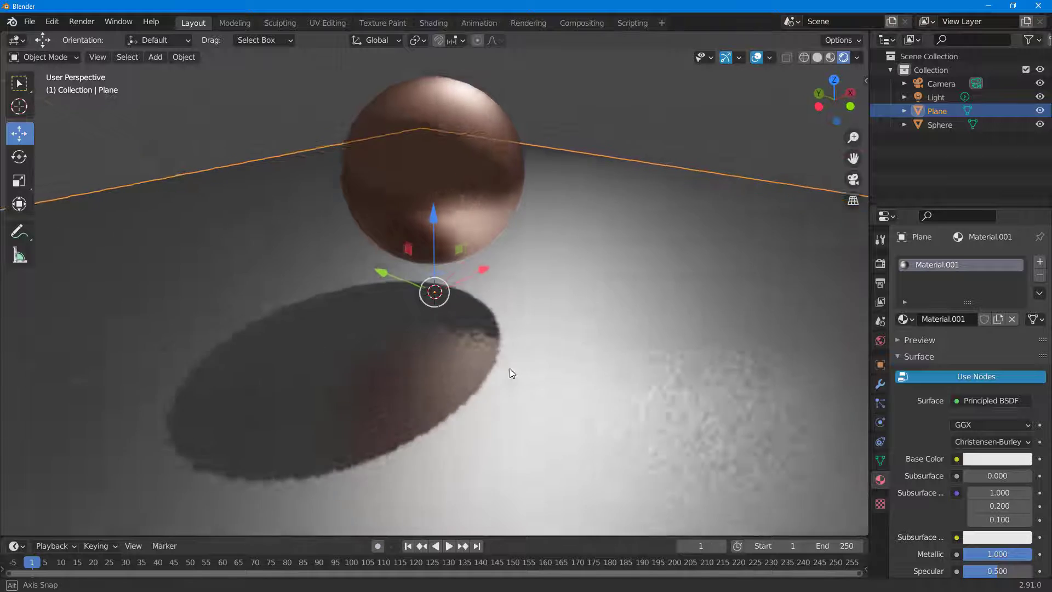
Orbit to a low side view and select the original sphere
middle_drag(500, 367, 559, 369)
middle_drag(465, 357, 462, 407)
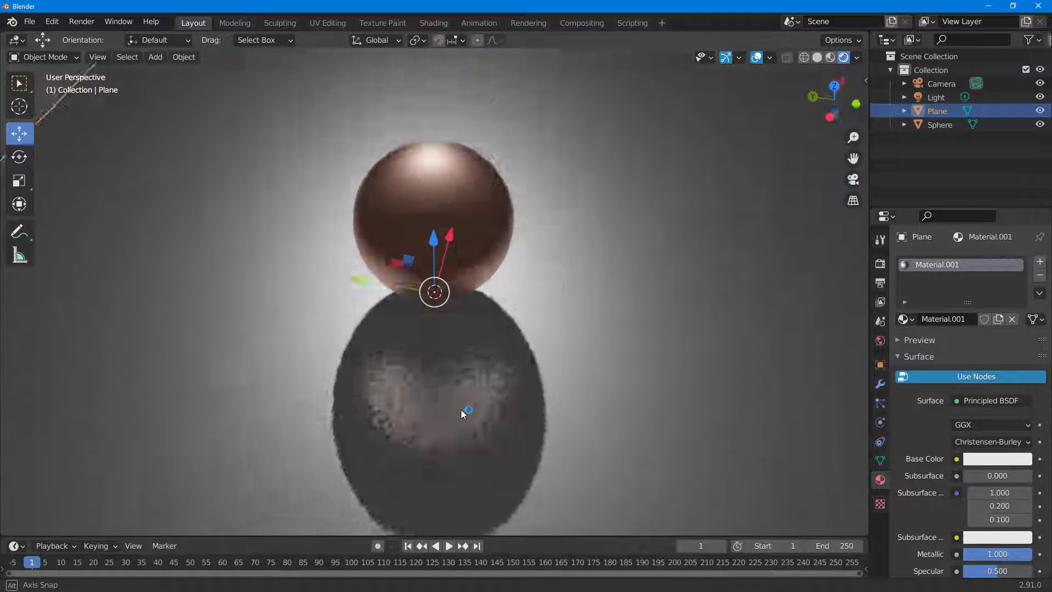
scroll(499, 365, down, 1)
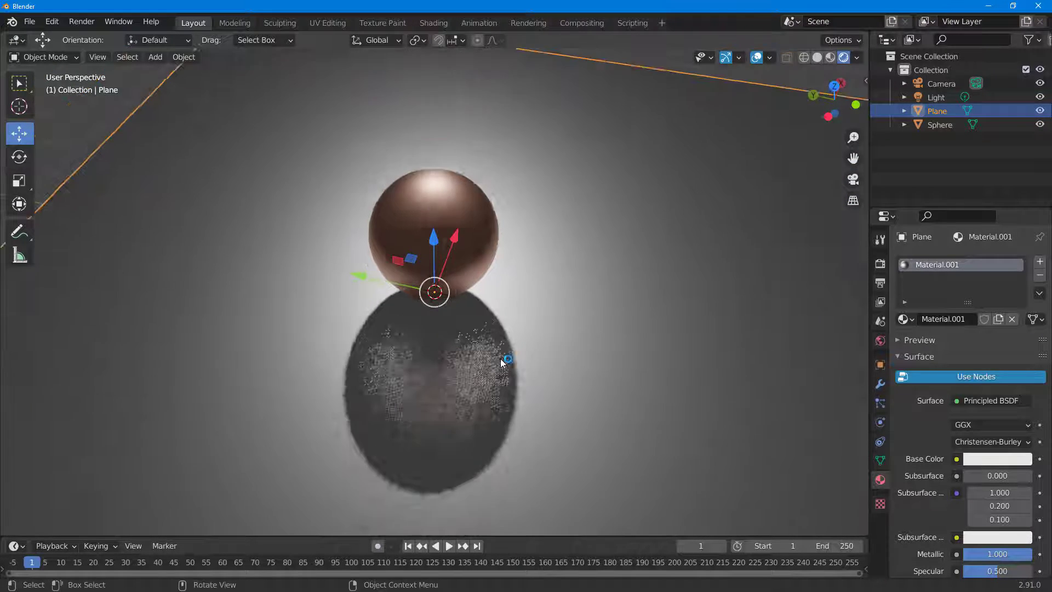
scroll(501, 358, up, 3)
middle_drag(431, 386, 430, 301)
scroll(431, 301, down, 8)
click(449, 254)
scroll(465, 280, up, 3)
Duplicate the sphere twice, placing Sphere.001 right and Sphere.002 left, then select the plane
key(shift+d)
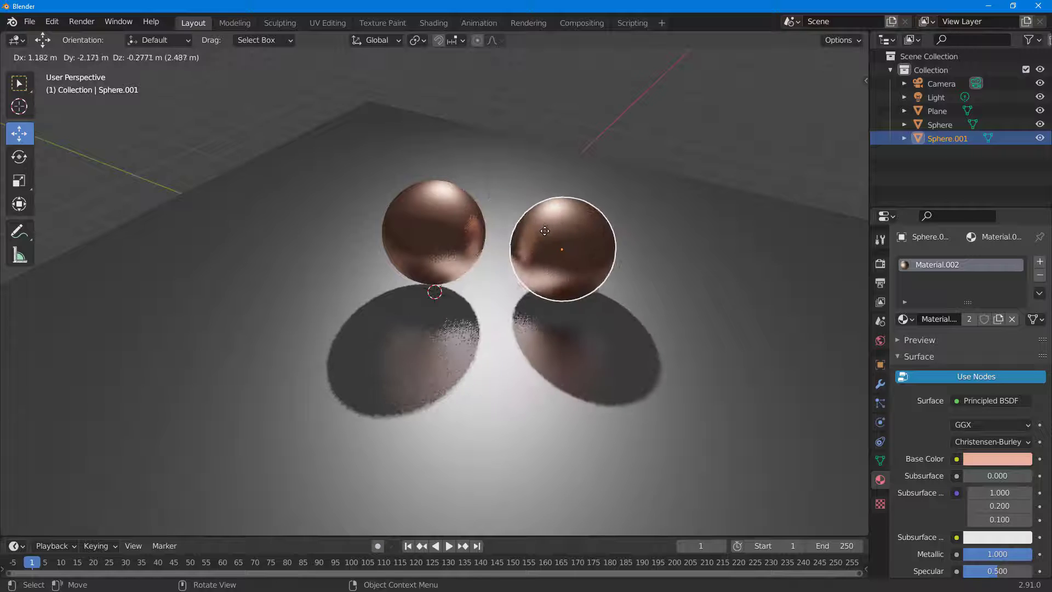
click(545, 228)
key(shift+d)
click(269, 235)
middle_drag(460, 254, 410, 276)
scroll(495, 277, up, 4)
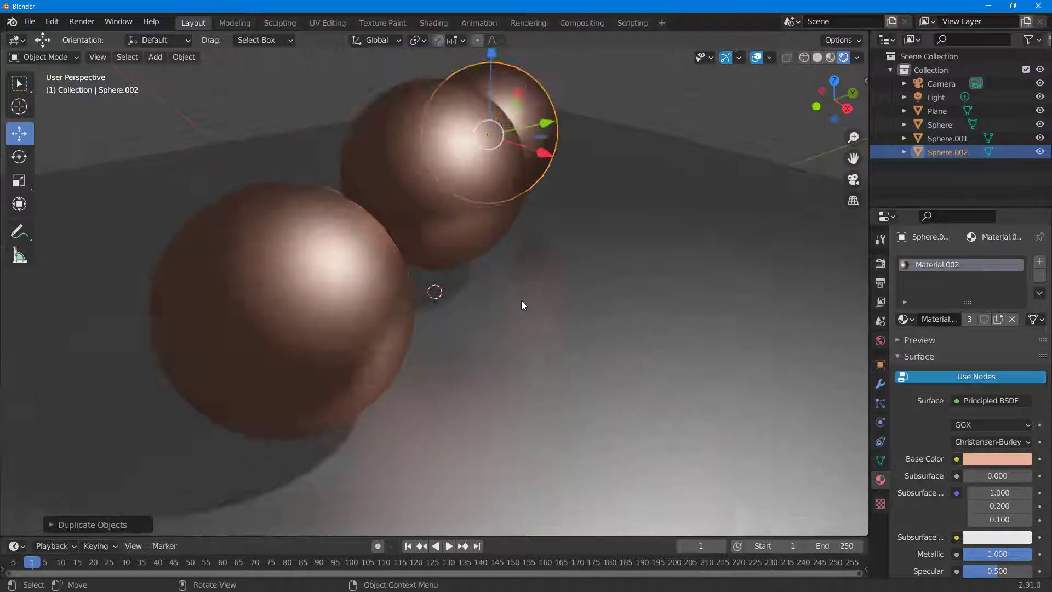
scroll(521, 300, down, 3)
click(693, 339)
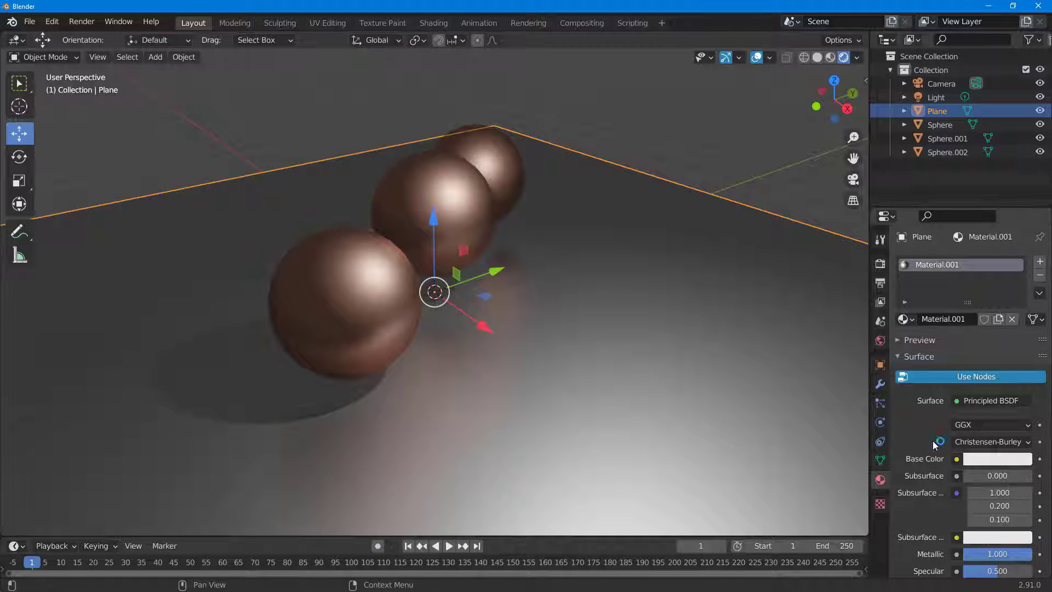
Set the plane material's Roughness to 0 for a mirror-like floor
scroll(946, 455, down, 4)
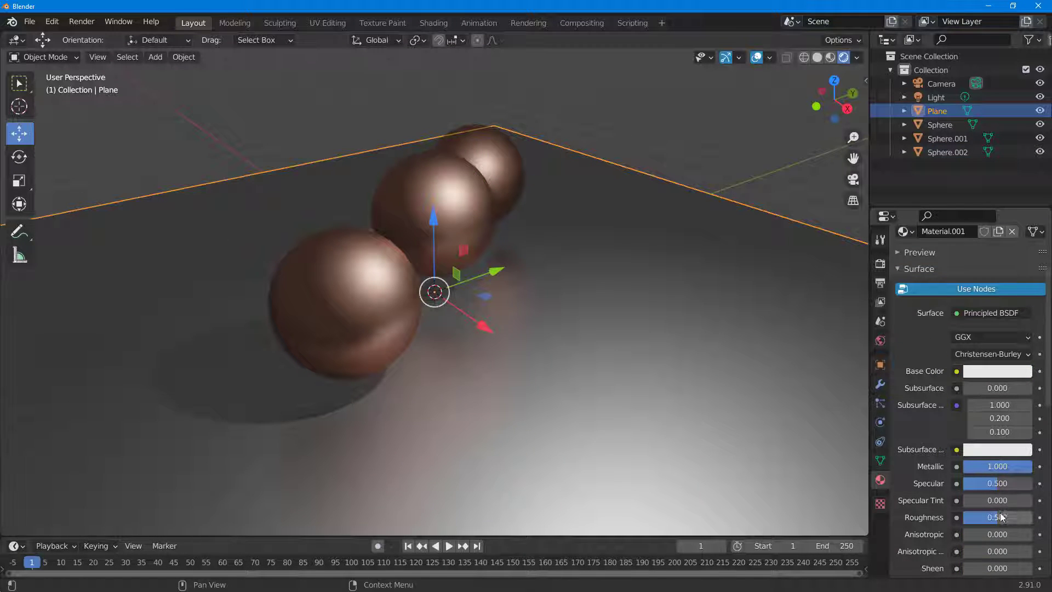
drag(1005, 517, 965, 518)
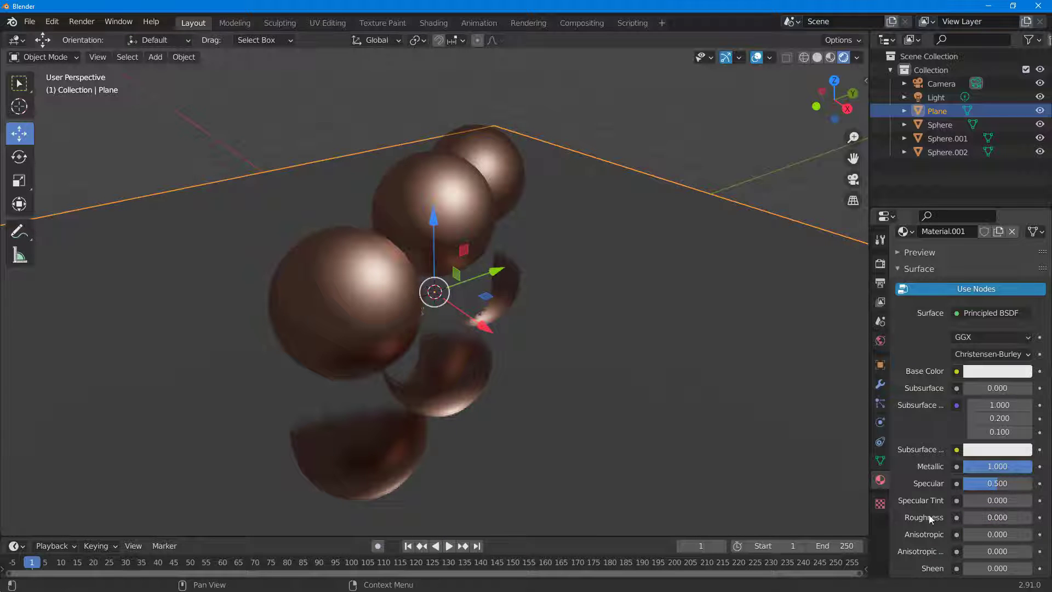
middle_drag(525, 446, 515, 416)
middle_drag(467, 337, 447, 348)
Orbit and zoom around the spheres to inspect their reflections in the floor
scroll(446, 343, up, 3)
middle_drag(372, 357, 586, 246)
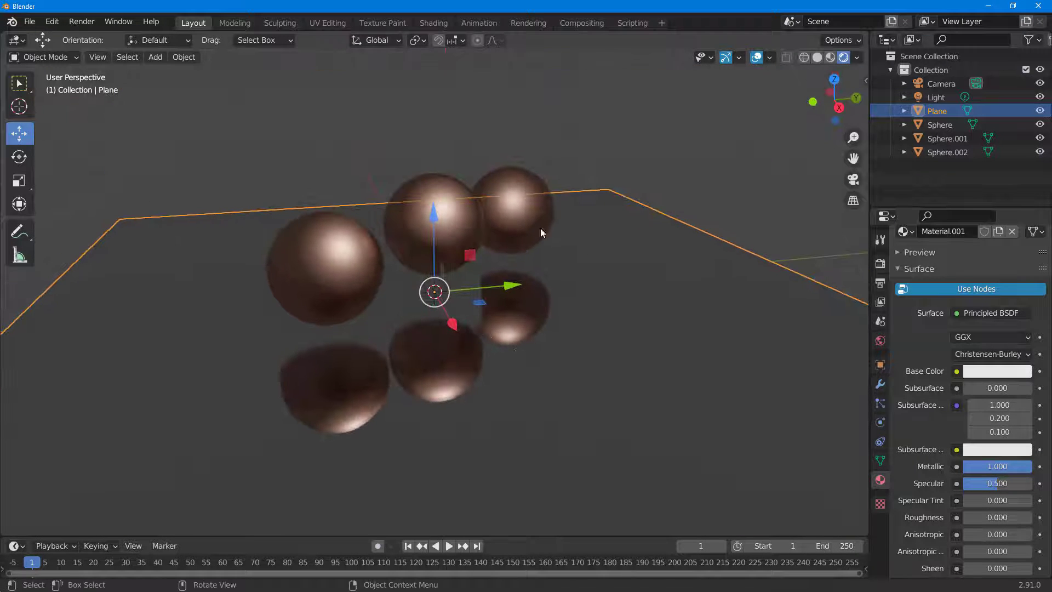
mouse_move(488, 321)
middle_down()
mouse_move(504, 359)
mouse_move(465, 393)
mouse_move(545, 389)
mouse_move(590, 359)
mouse_move(557, 367)
mouse_move(493, 318)
middle_up()
scroll(583, 360, down, 5)
scroll(496, 316, up, 4)
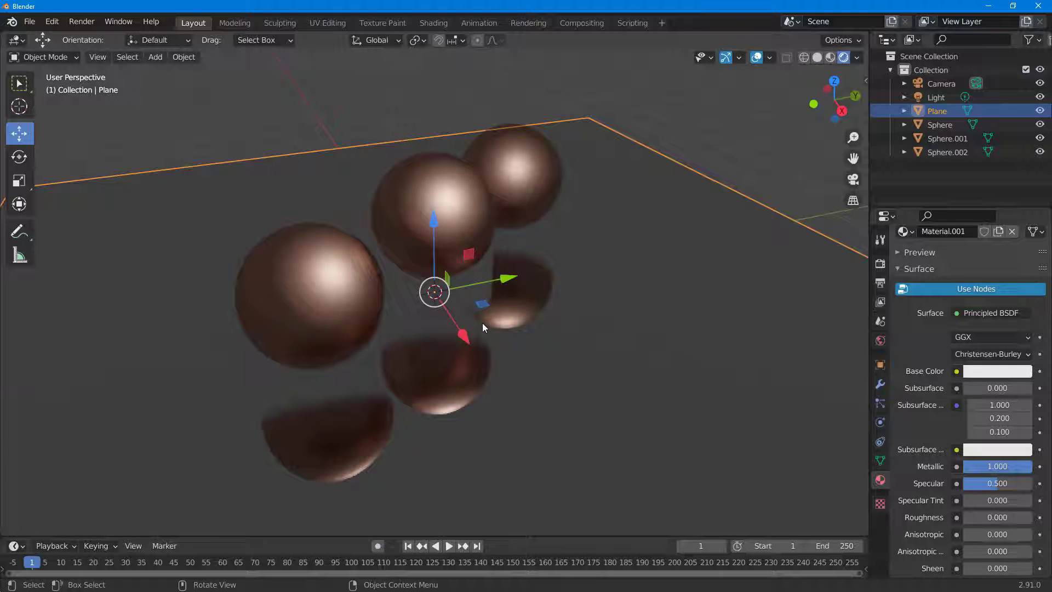
scroll(522, 314, down, 5)
scroll(566, 353, up, 6)
middle_drag(566, 353, 561, 340)
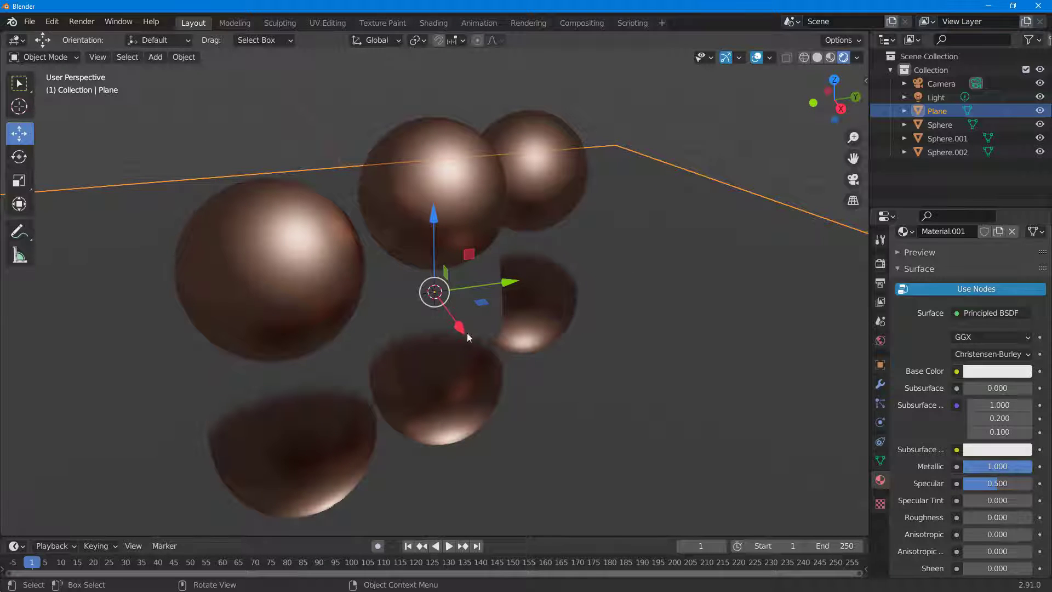
scroll(479, 358, down, 3)
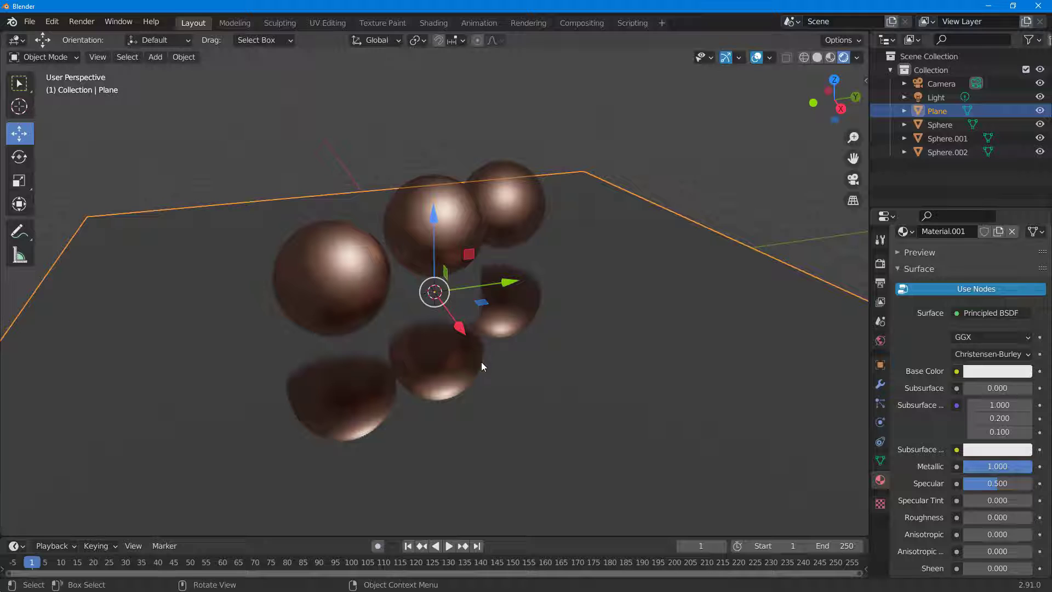
Add a Reflection Plane light probe and scale it to about 17.27 to cover the floor
key(shift+a)
mouse_move(481, 361)
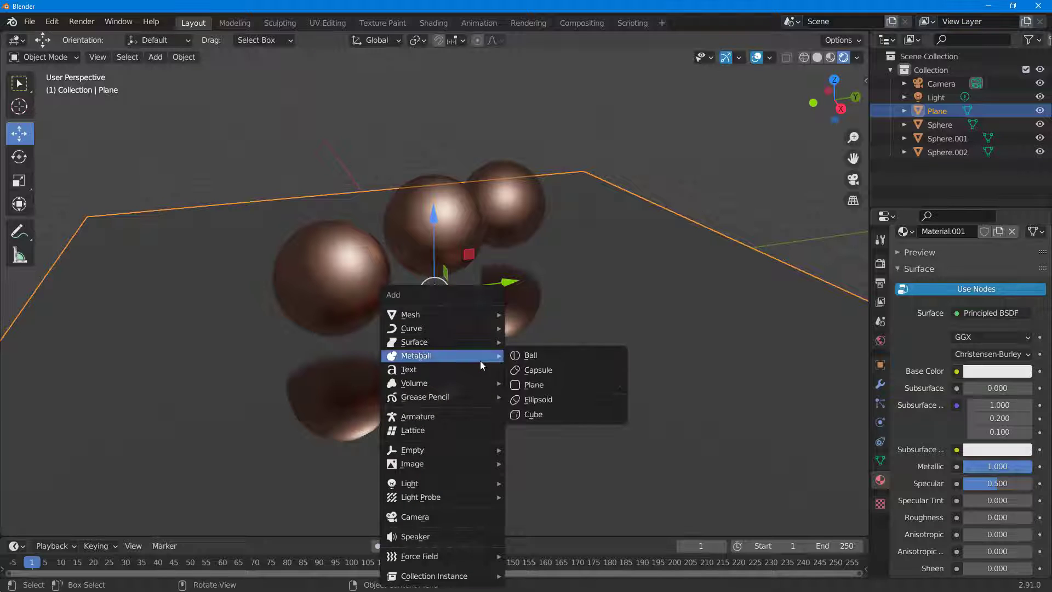
mouse_move(456, 495)
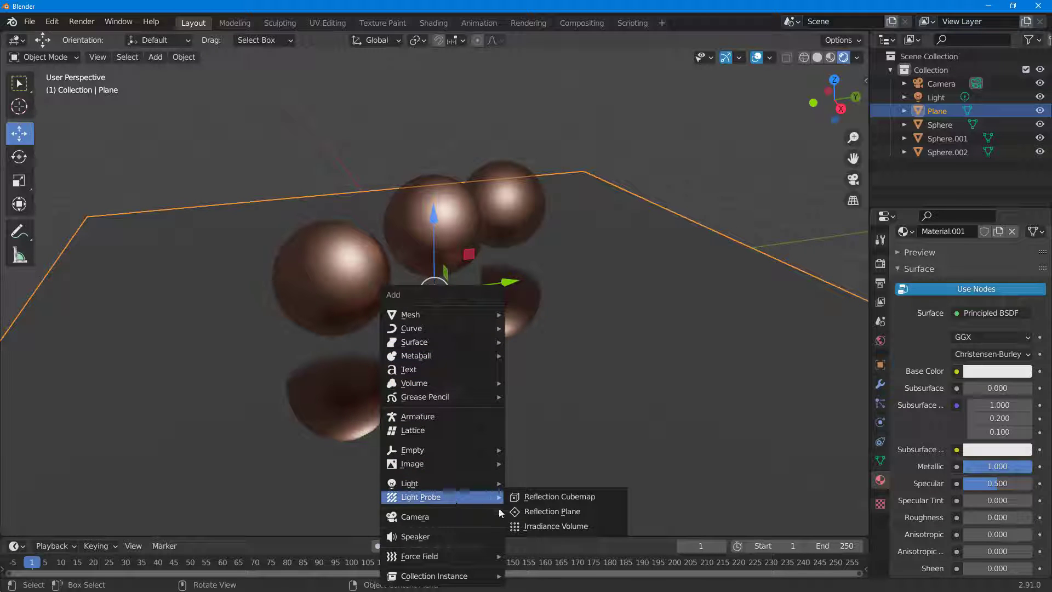
click(585, 515)
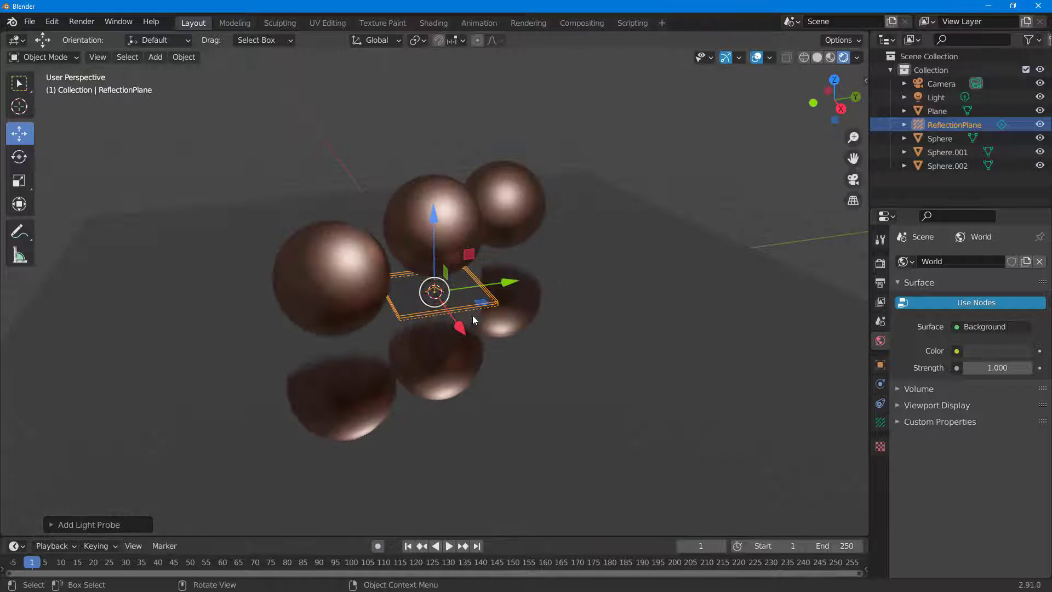
key(s)
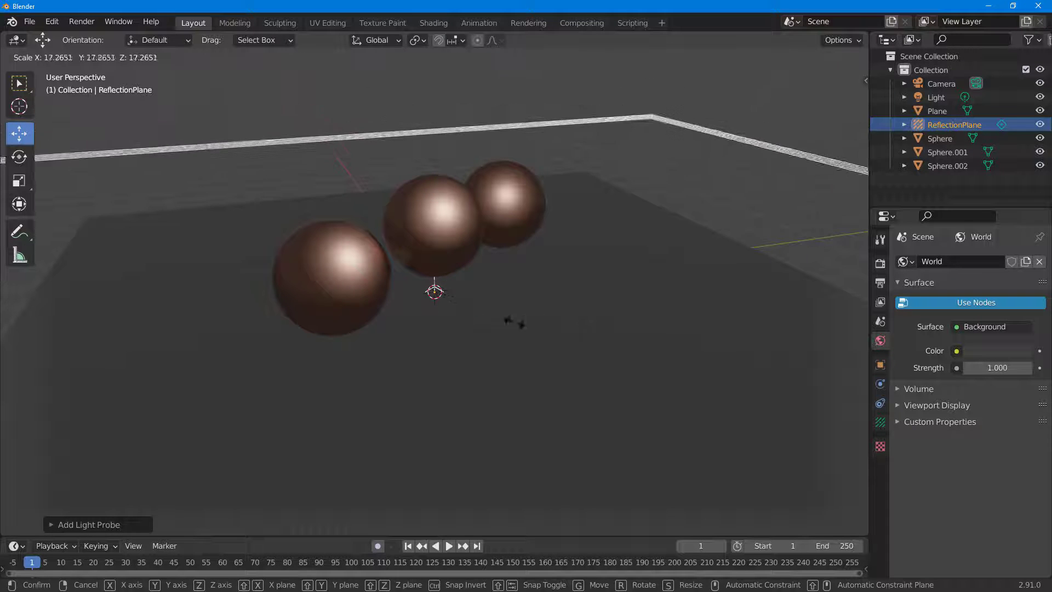
click(498, 339)
Nudge the reflection probe vertically into place and view the spheres' reflections
middle_drag(499, 338, 551, 324)
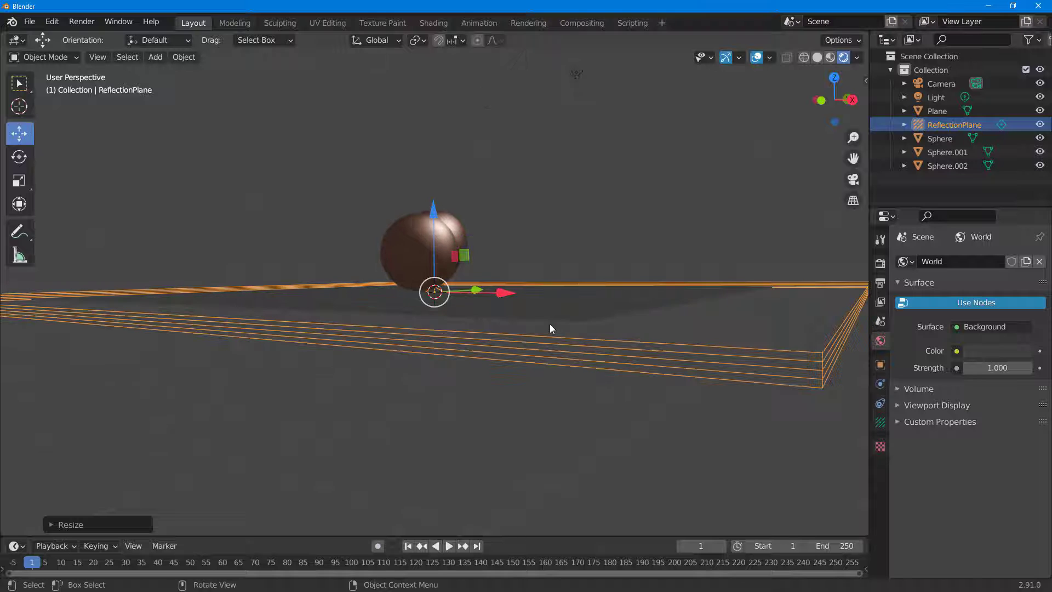
drag(434, 213, 436, 206)
middle_drag(518, 300, 468, 344)
scroll(471, 335, up, 5)
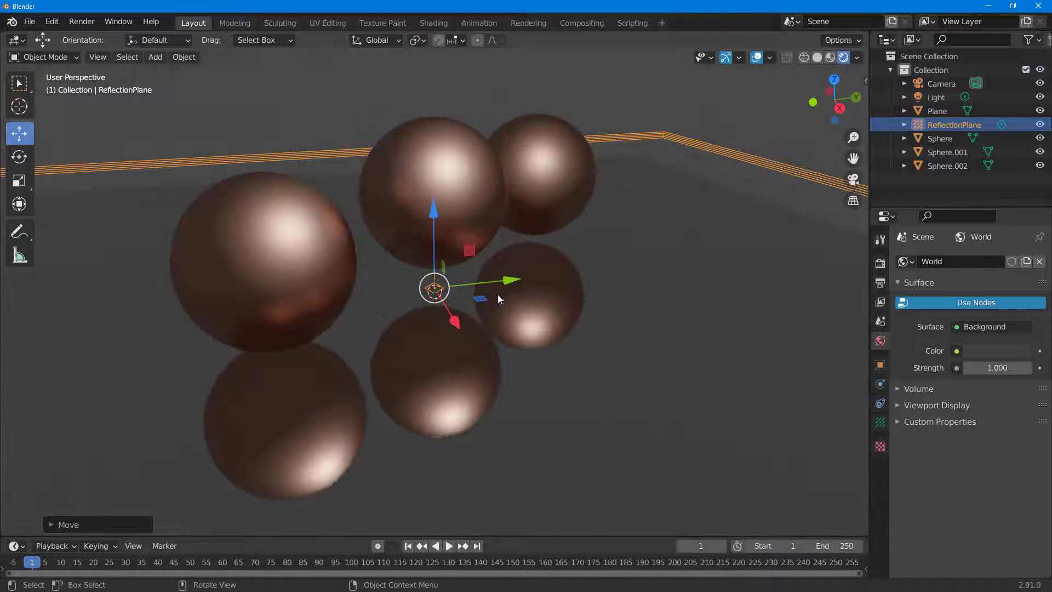
mouse_move(574, 313)
middle_down()
mouse_move(524, 360)
mouse_move(535, 330)
mouse_move(587, 299)
middle_up()
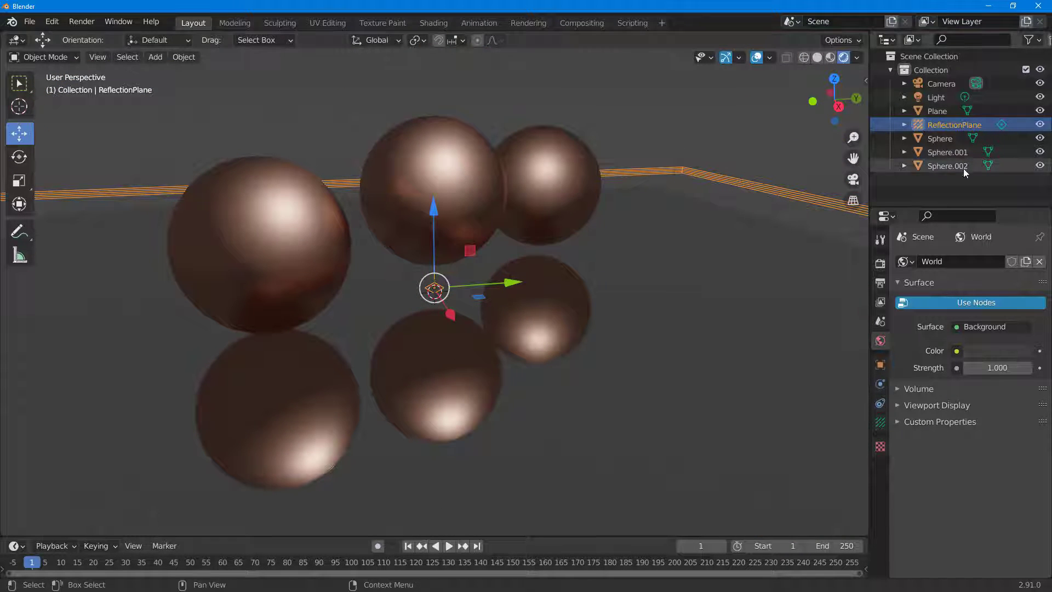
click(1040, 125)
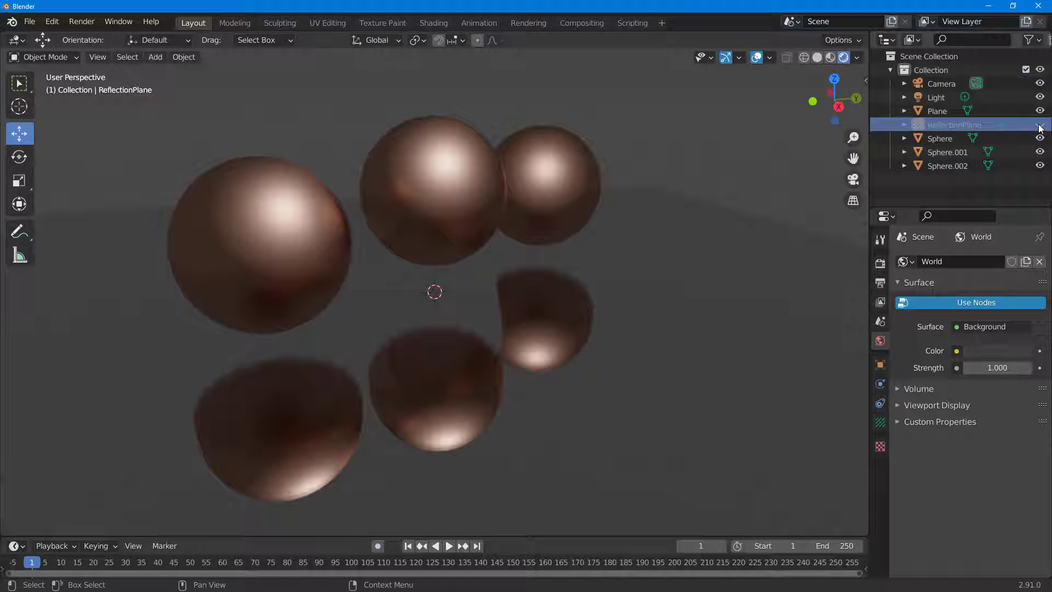
click(1041, 126)
mouse_move(680, 258)
middle_down()
mouse_move(672, 335)
mouse_move(498, 272)
mouse_move(545, 347)
mouse_move(653, 282)
mouse_move(693, 242)
middle_up()
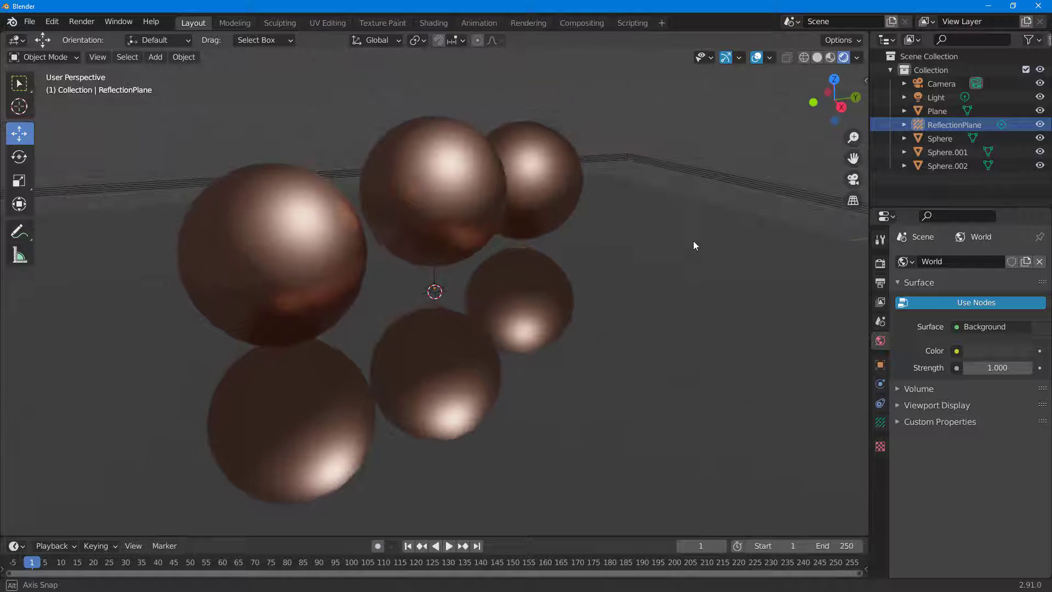
click(1040, 126)
click(1041, 126)
click(1040, 126)
click(1041, 126)
click(1040, 126)
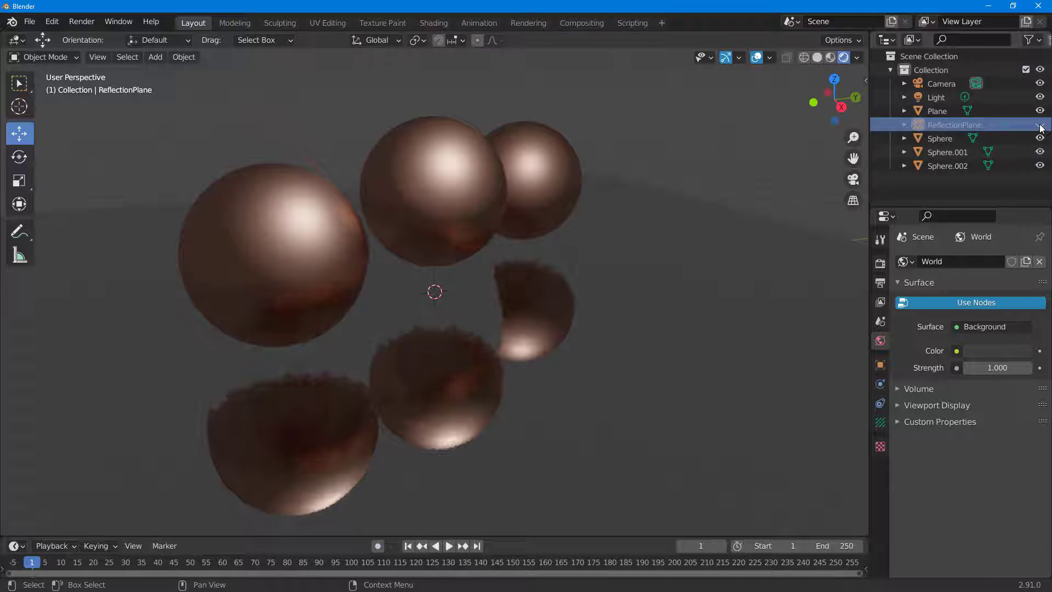
click(1040, 126)
middle_drag(512, 353, 443, 338)
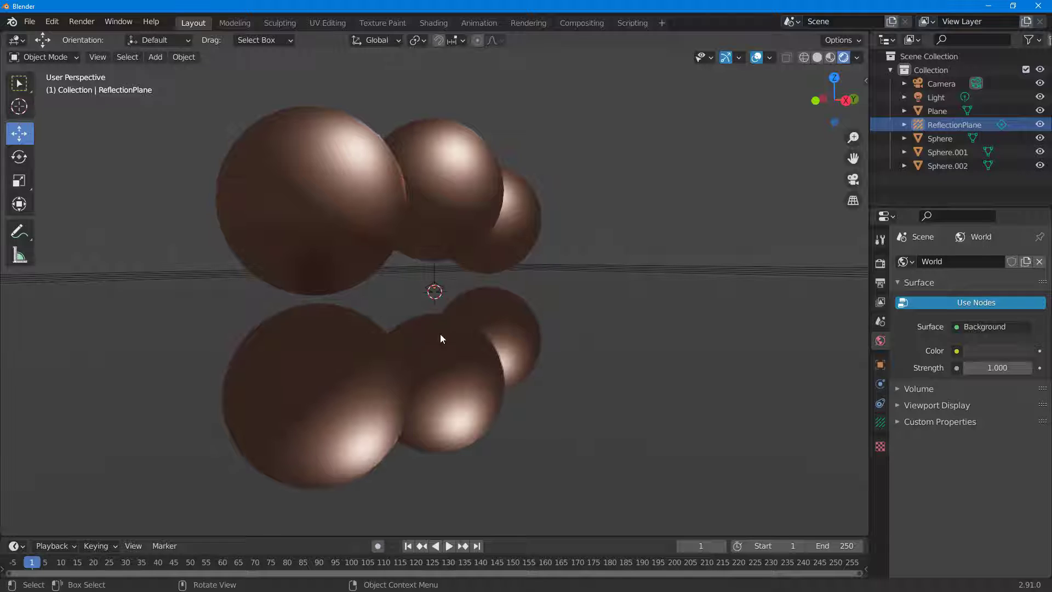
click(334, 261)
Move Sphere.001 along the Y axis further to the side
key(g)
key(y)
click(351, 228)
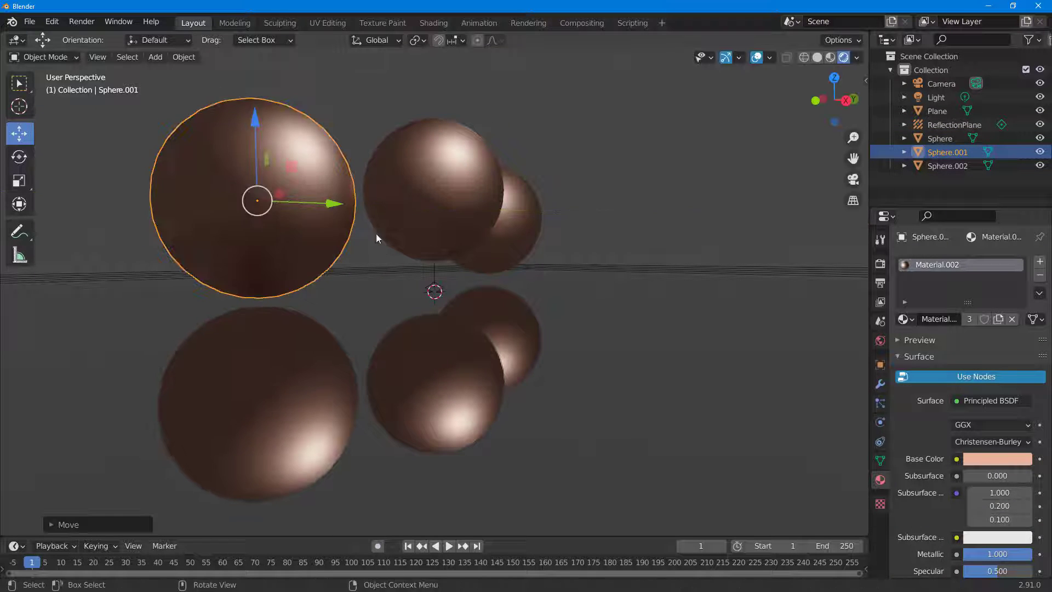
middle_drag(352, 228, 383, 295)
Change the shared sphere material's base color to cyan-blue
click(449, 230)
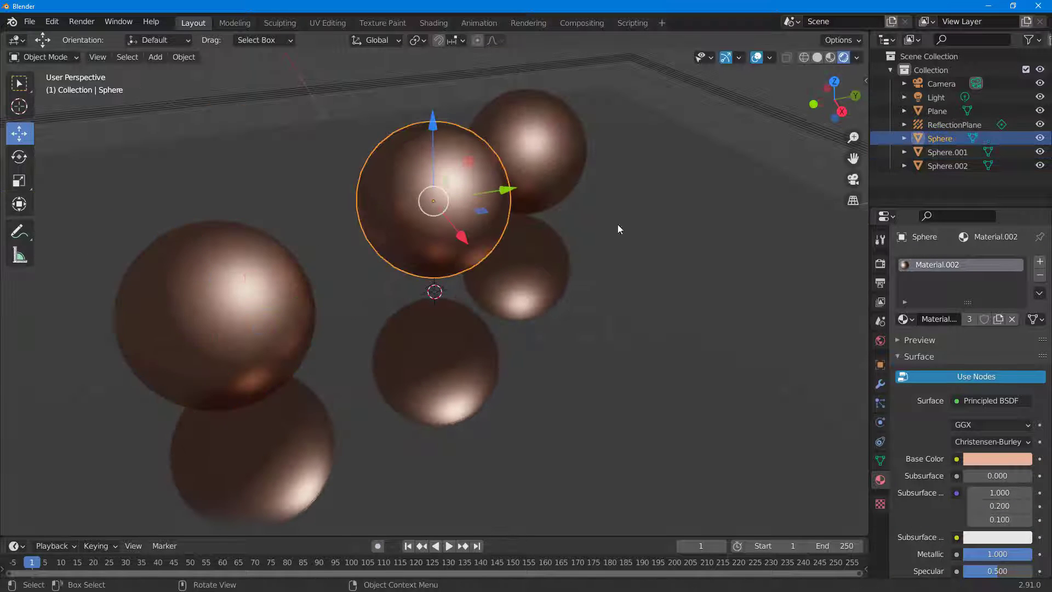
click(986, 459)
drag(962, 403, 976, 406)
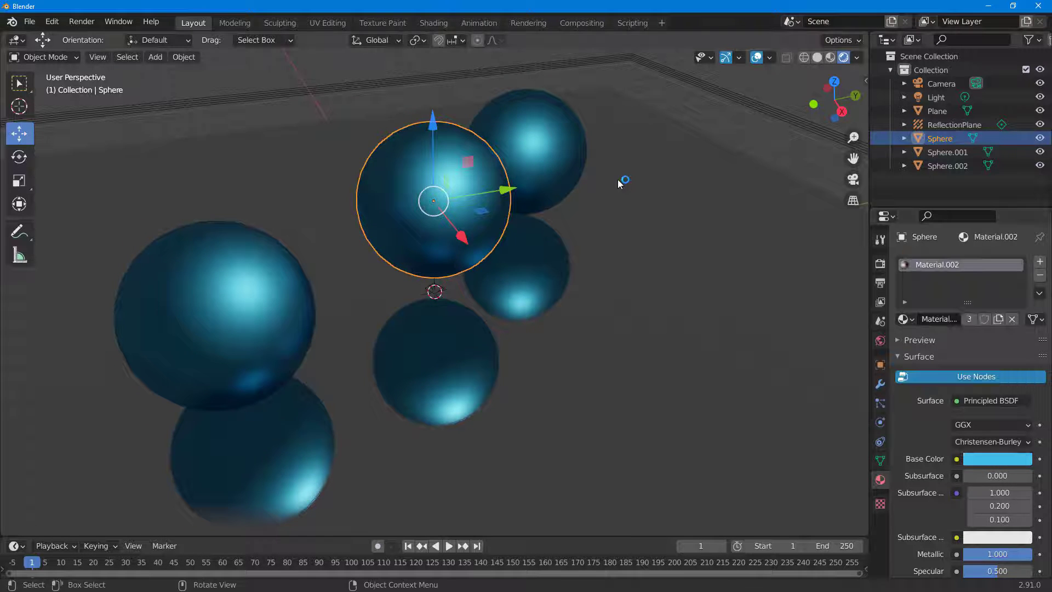
click(636, 206)
middle_drag(635, 205, 541, 209)
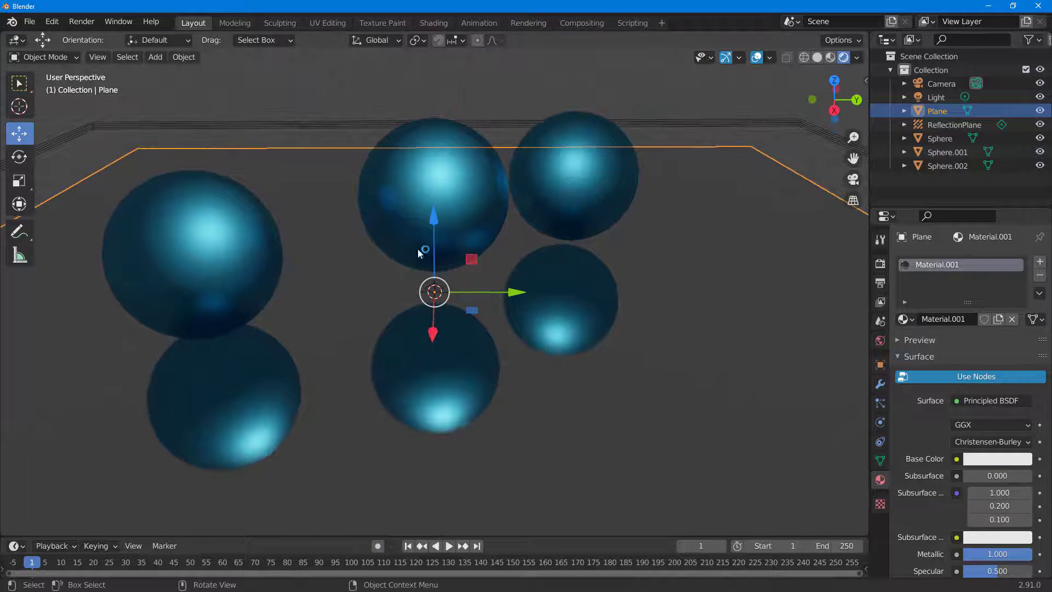
click(953, 125)
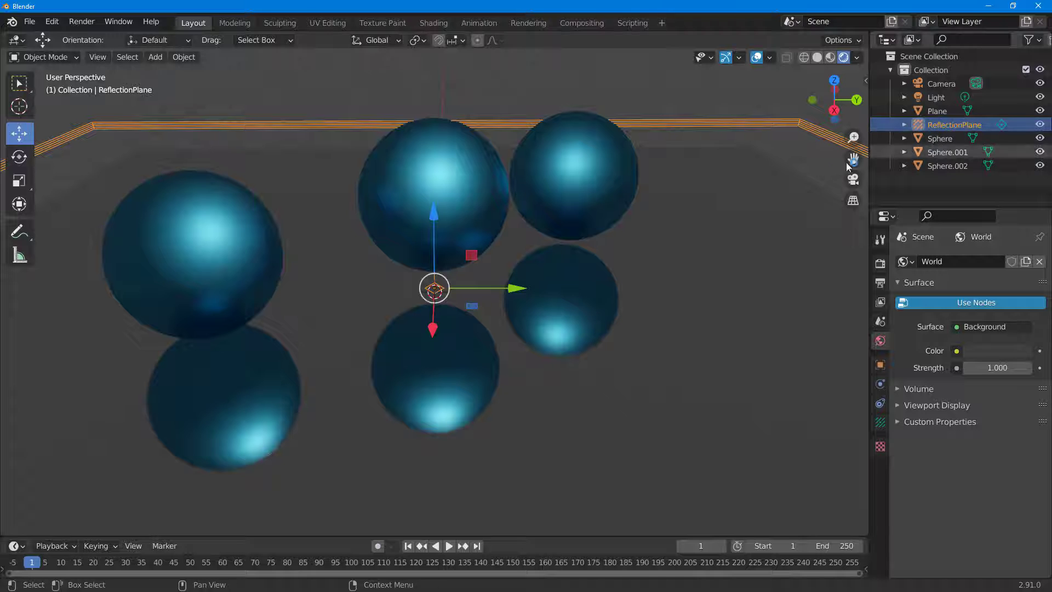
key(g)
key(y)
click(44, 291)
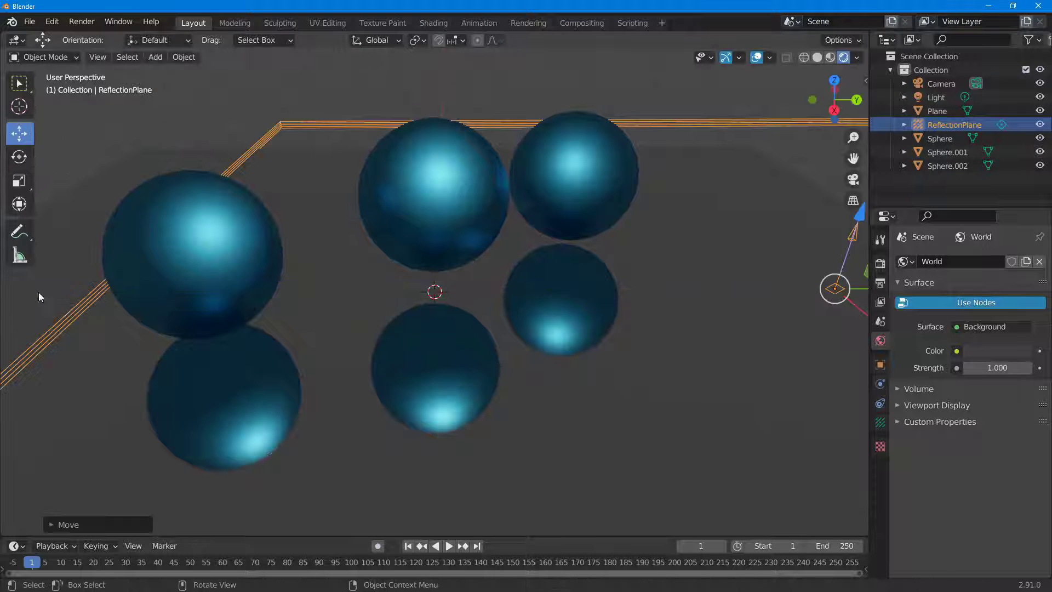
scroll(39, 287, down, 5)
drag(653, 296, 521, 340)
middle_drag(521, 339, 630, 307)
scroll(500, 307, up, 5)
middle_drag(503, 323, 442, 366)
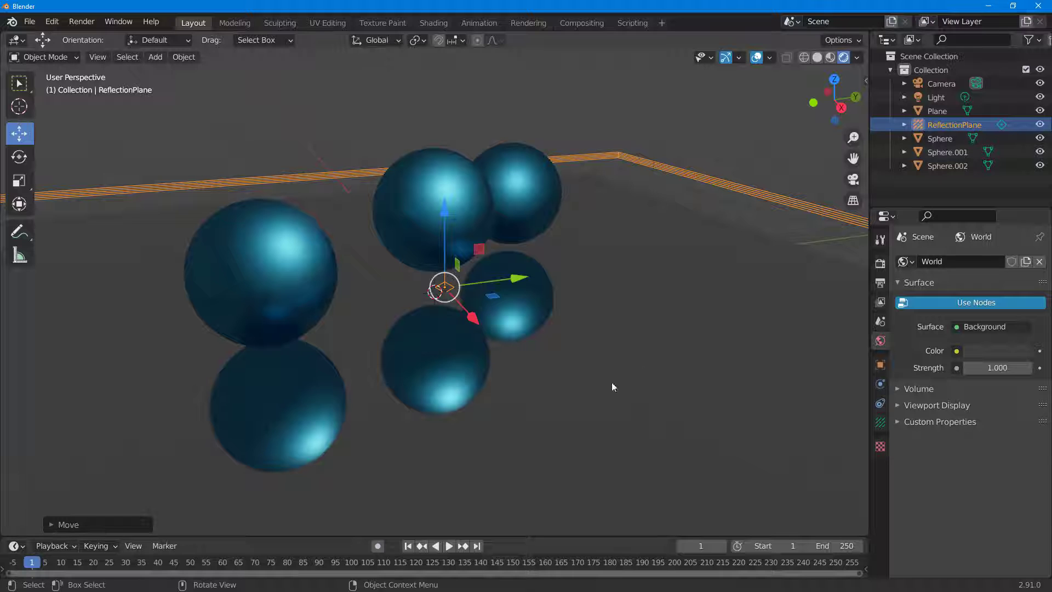
Browse the Tool and Render Properties to find the Screen Space Reflections settings
click(881, 240)
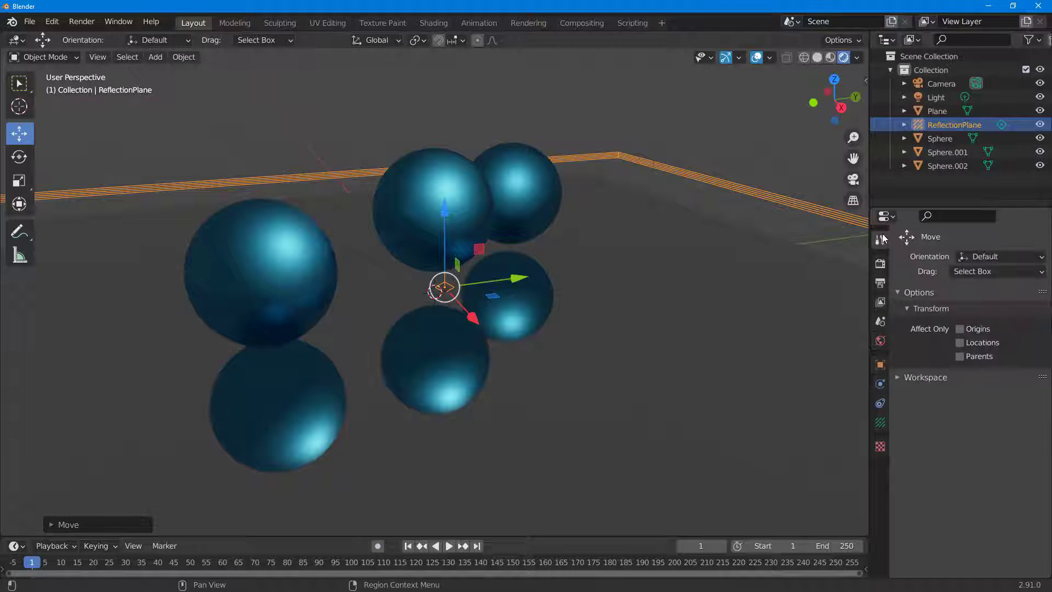
click(880, 263)
scroll(993, 429, down, 2)
scroll(993, 429, up, 3)
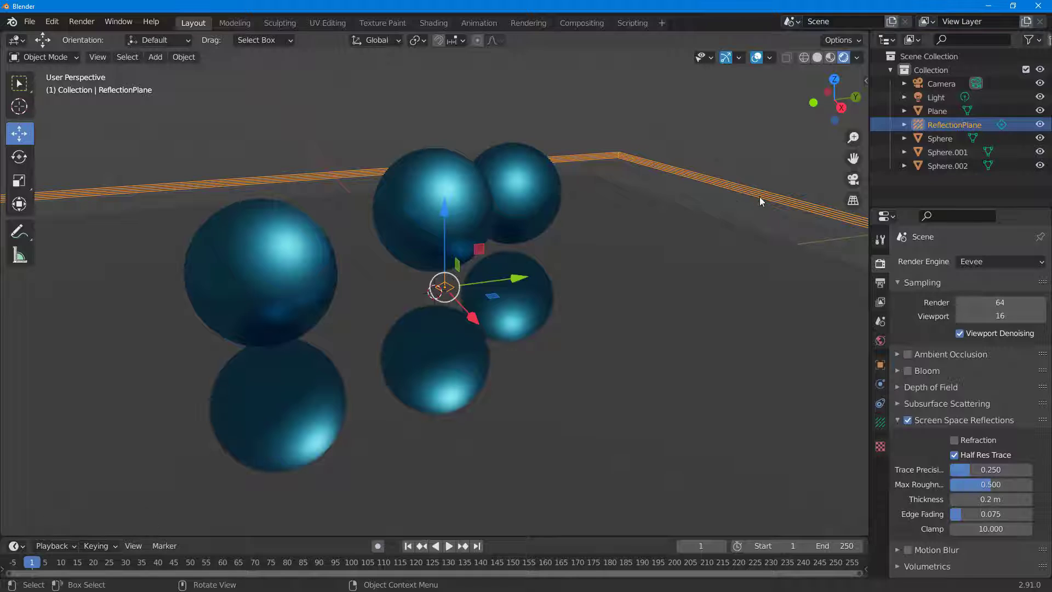
click(880, 240)
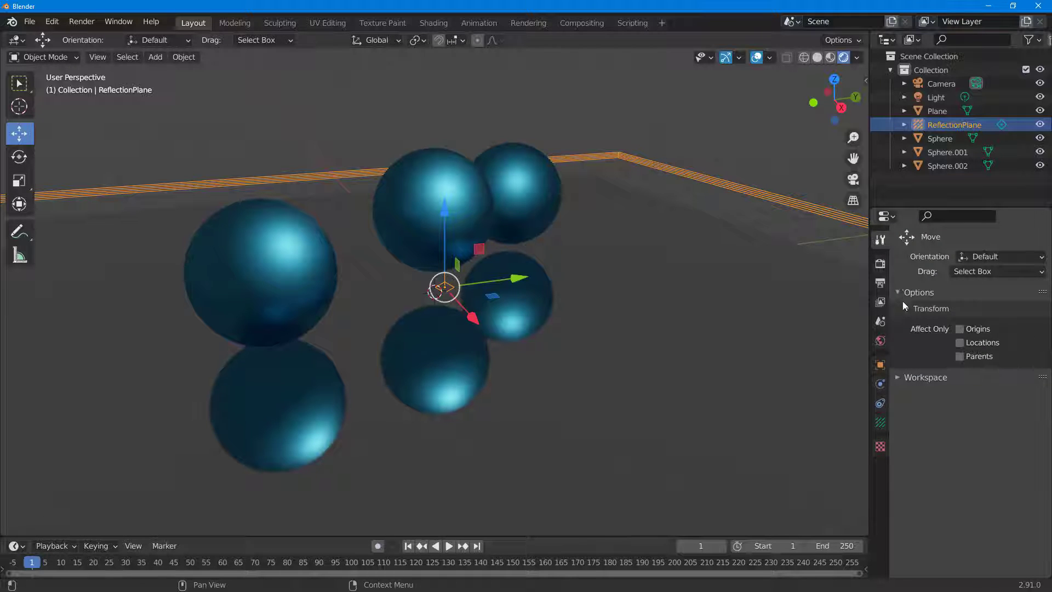
scroll(995, 433, down, 4)
scroll(998, 462, up, 4)
Turn off Refraction and Half Res Trace, set Trace Precision 0.145 and Max Roughness 0.592
click(965, 441)
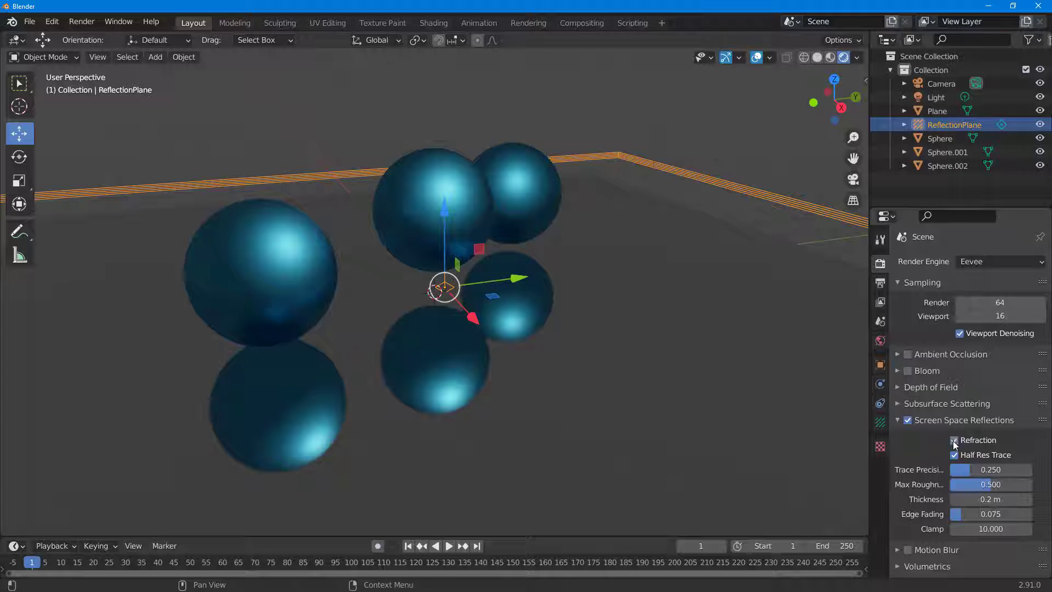
click(956, 455)
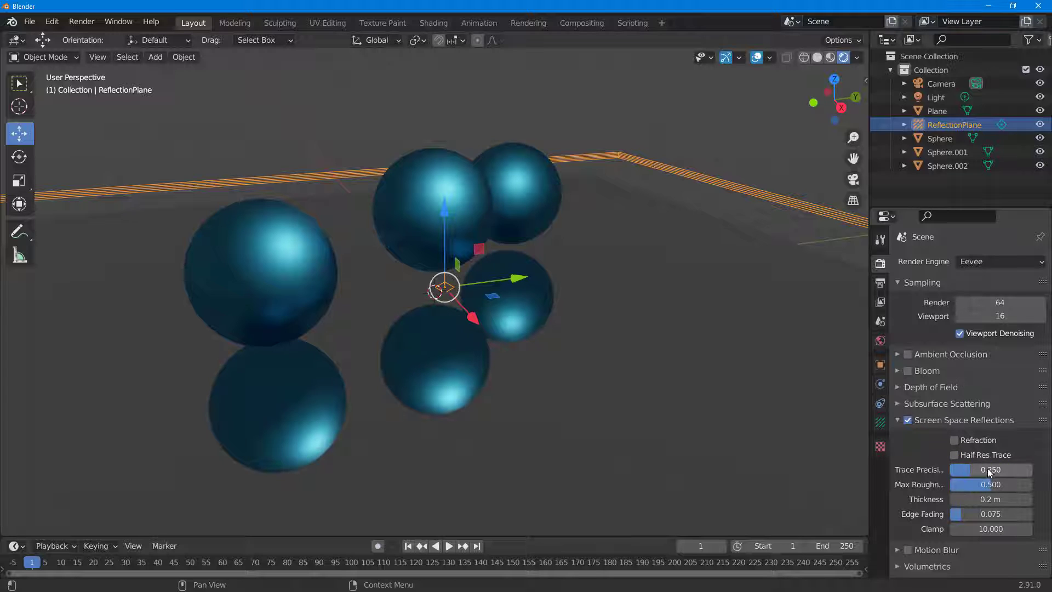
drag(986, 470, 971, 469)
mouse_move(986, 484)
mouse_down()
mouse_move(998, 484)
mouse_move(987, 485)
mouse_move(1000, 499)
mouse_up()
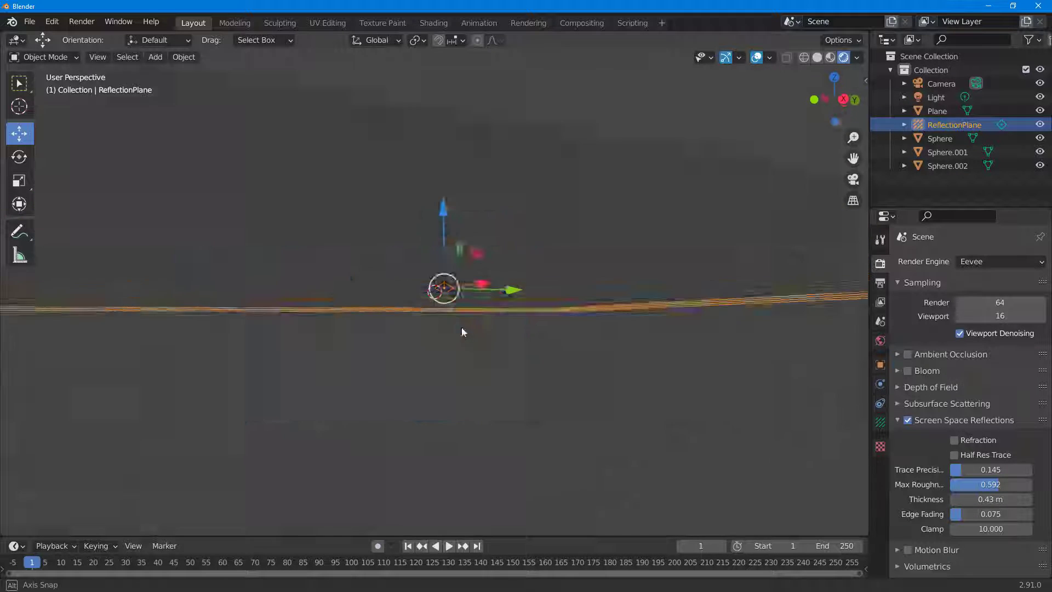